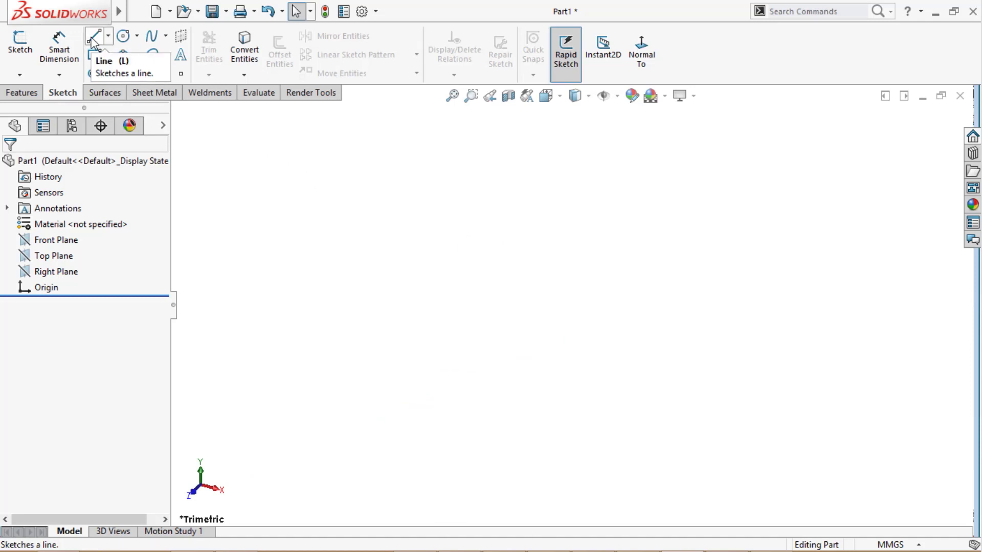
Start a new sketch on the Front Plane with the Line tool active and view the plane straight on.
click(109, 36)
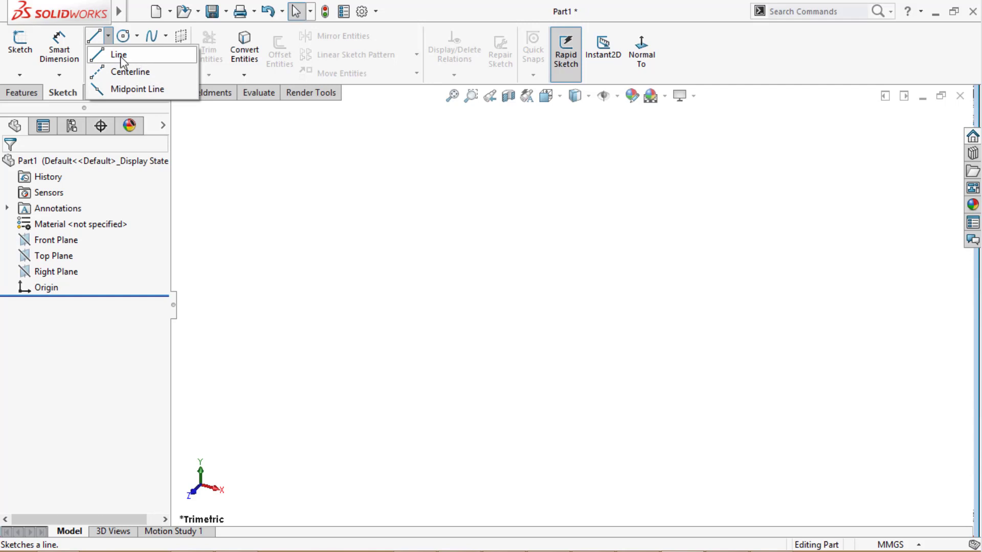
click(289, 205)
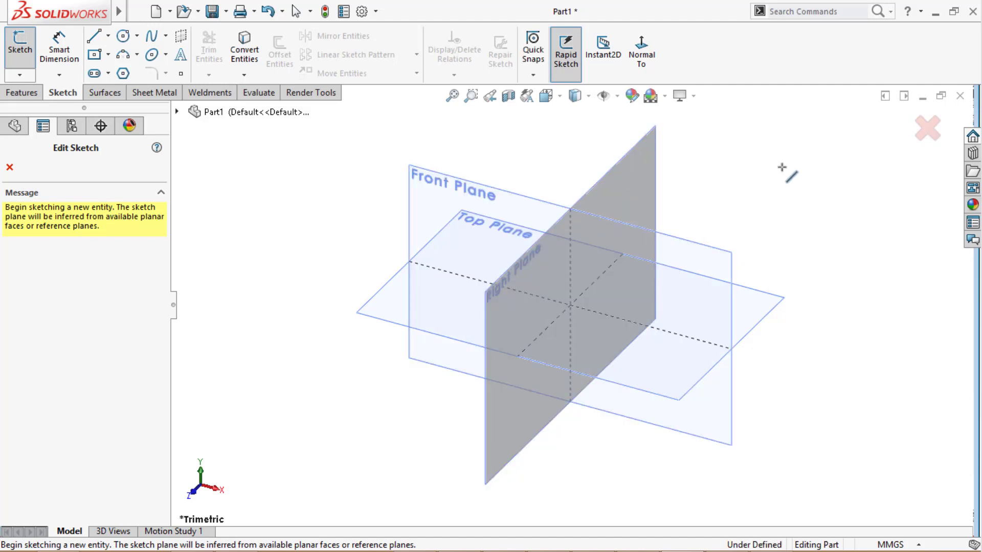
click(445, 196)
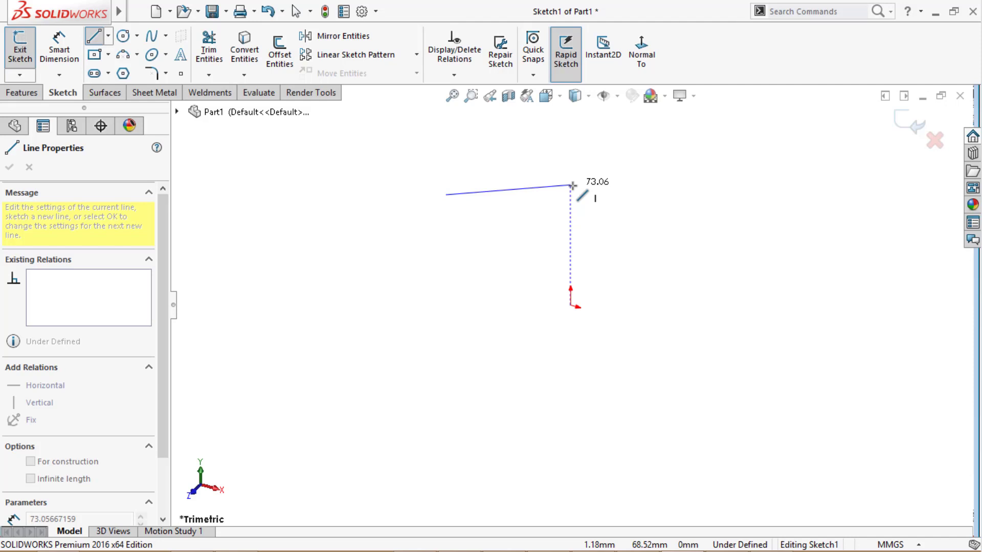
key(Escape)
key(Escape)
click(92, 38)
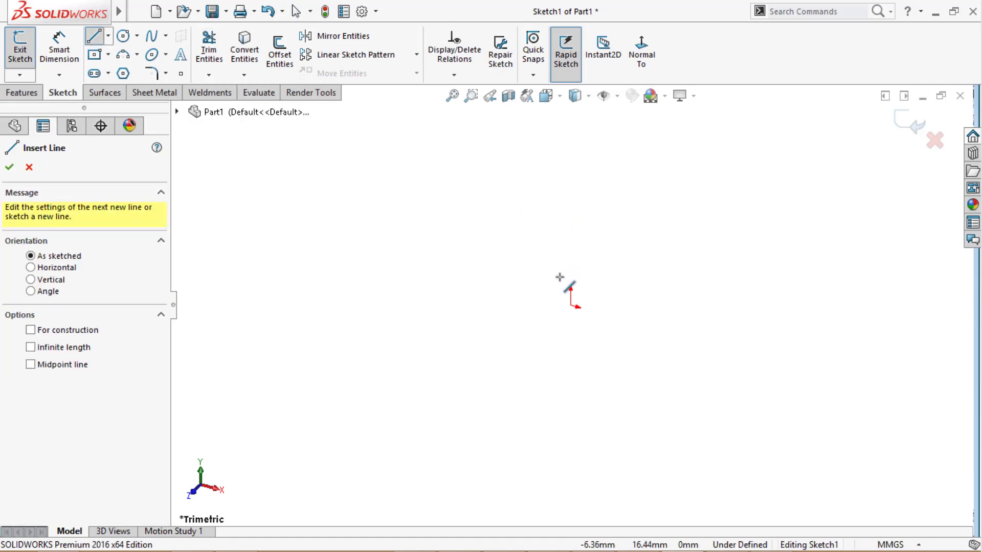
click(640, 51)
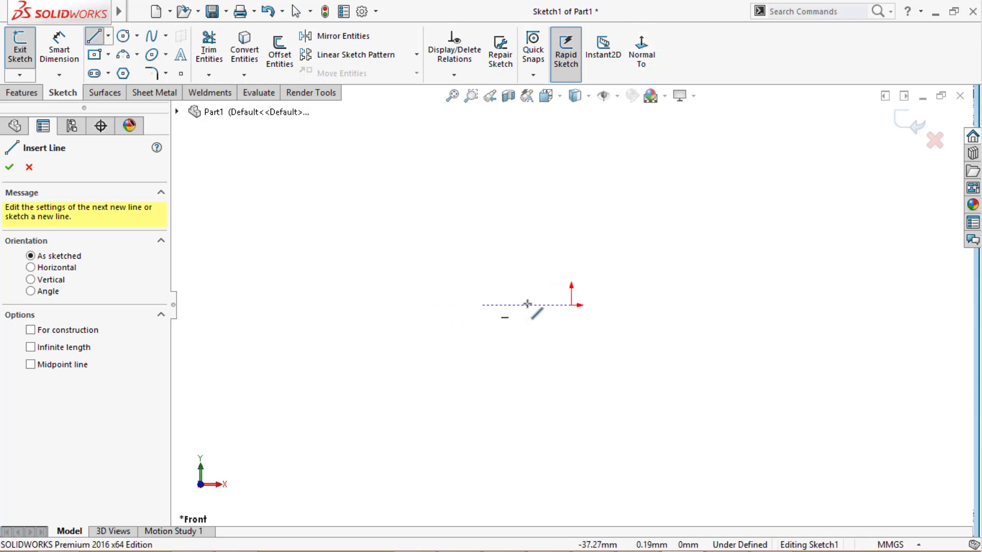
Sketch connected lines from the origin: about 90 mm horizontally, about 61 mm up, and a shorter horizontal segment back towards the origin.
click(571, 305)
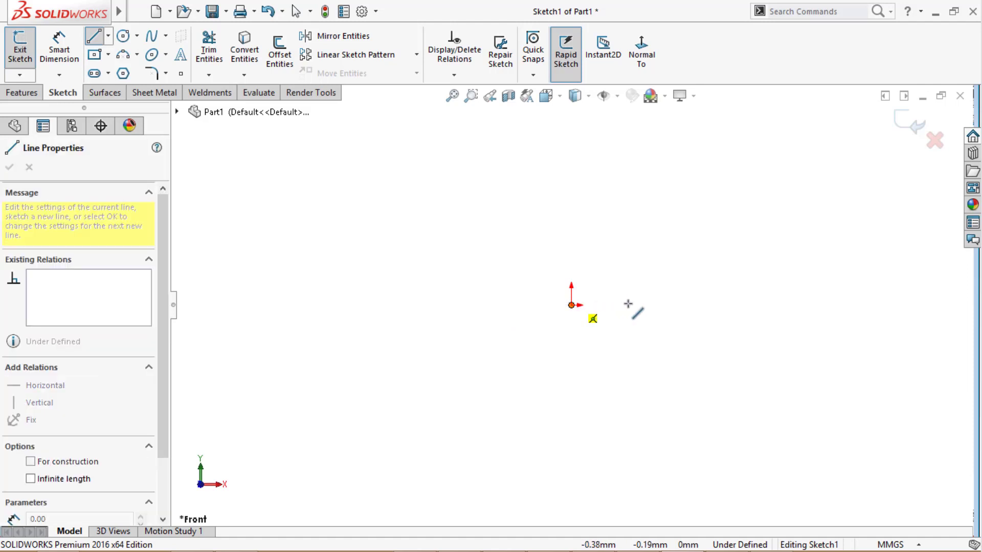
click(739, 306)
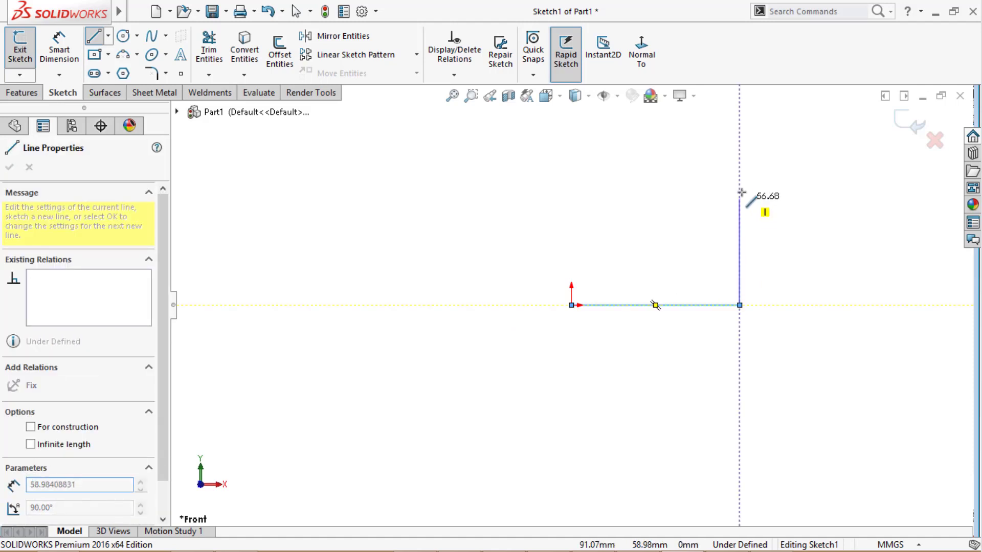
click(740, 191)
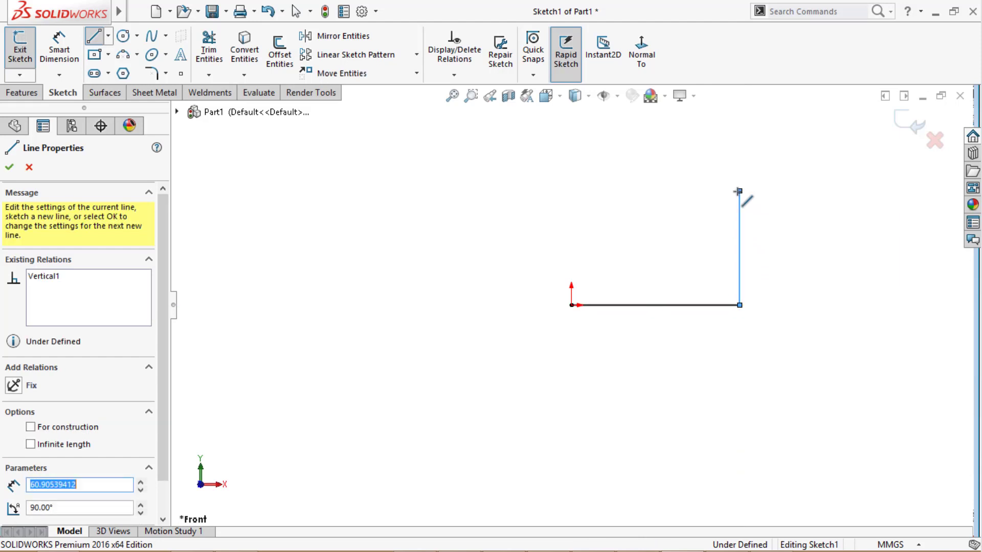
double_click(660, 191)
key(Escape)
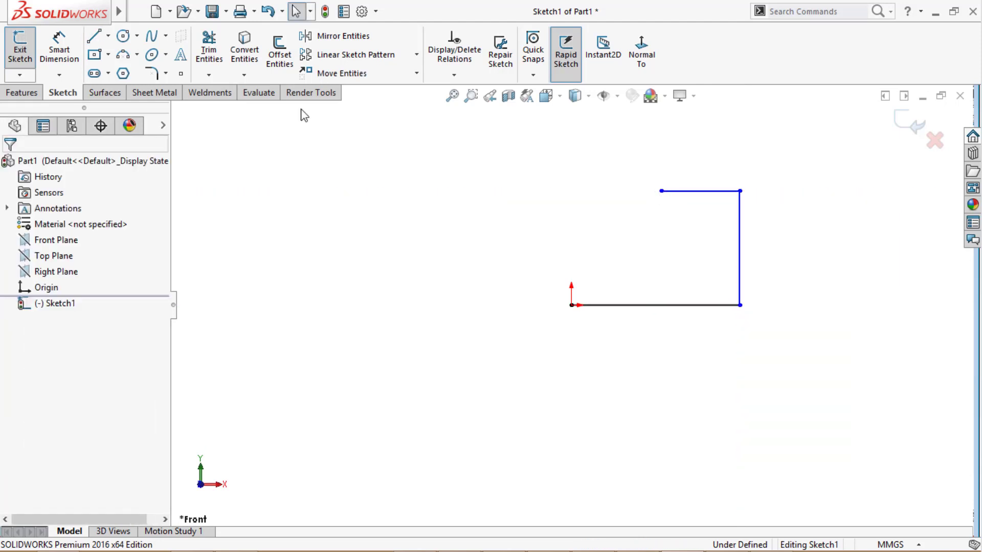
Close the profile with a slanted line about 78 mm long from the open upper endpoint to the origin.
click(92, 39)
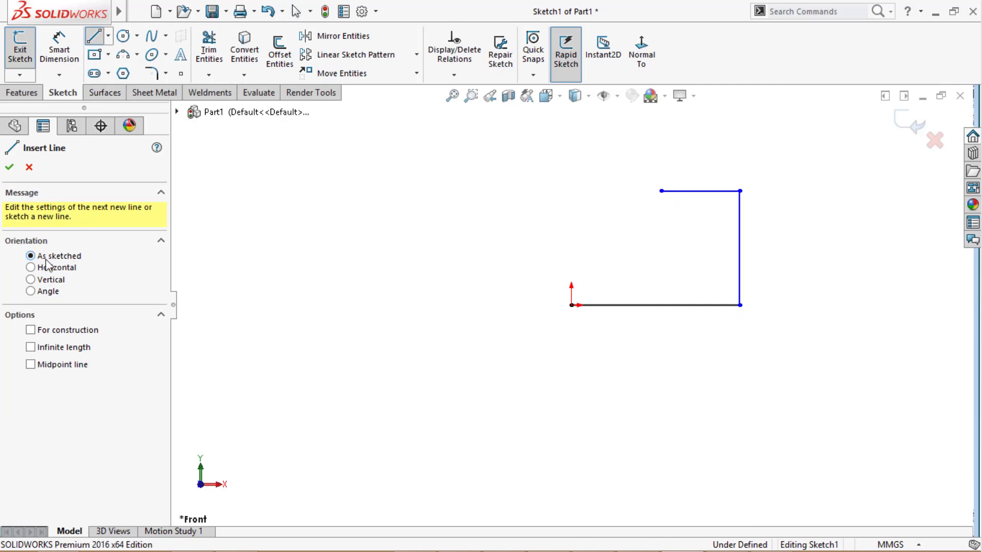
click(662, 192)
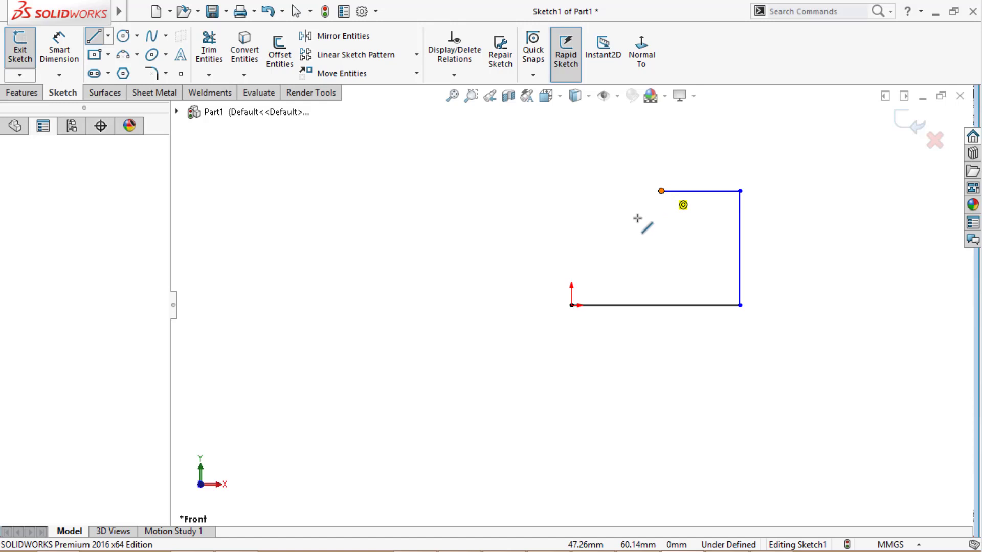
click(571, 305)
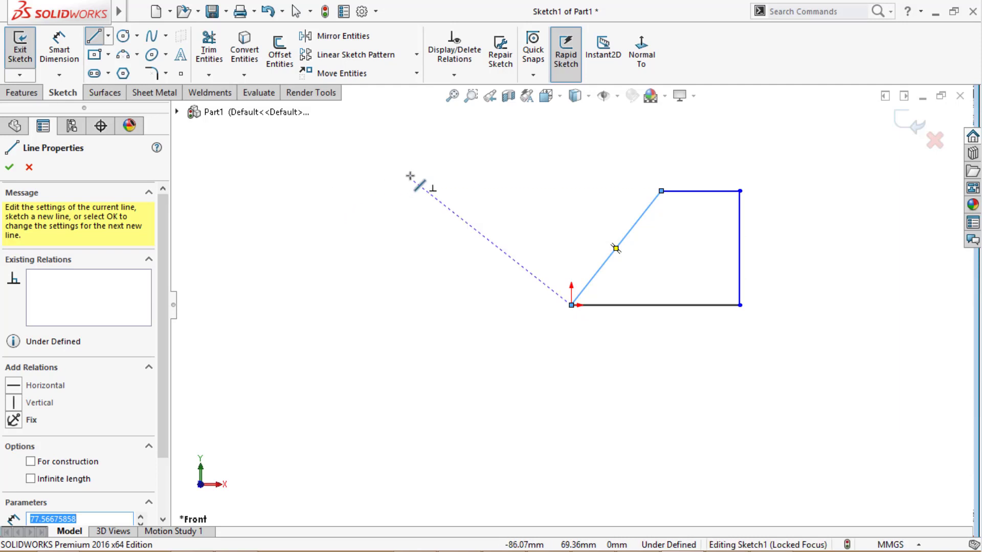
Sketch a line about 111 mm long ending at the origin, perpendicular to the profile's slanted edge, and end the Line command.
click(409, 178)
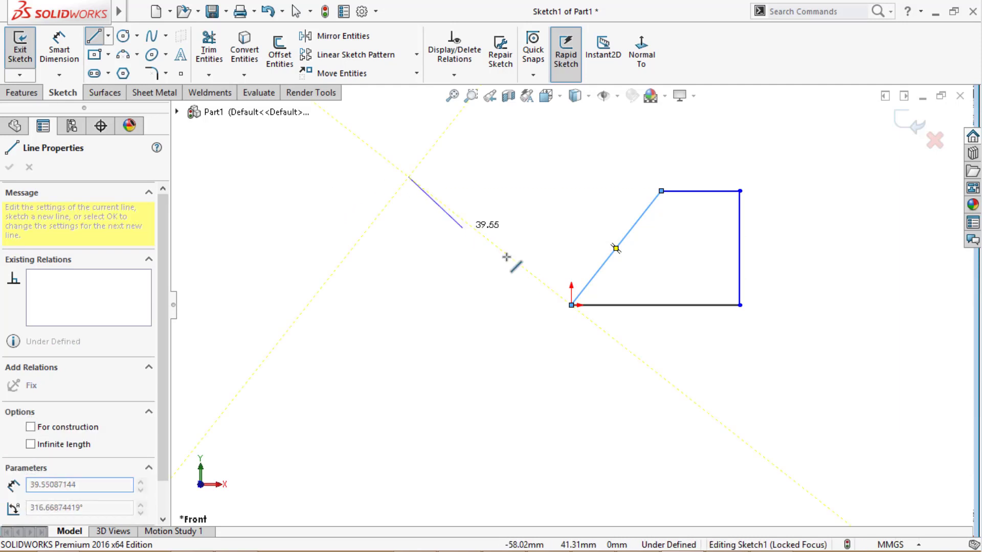
click(571, 305)
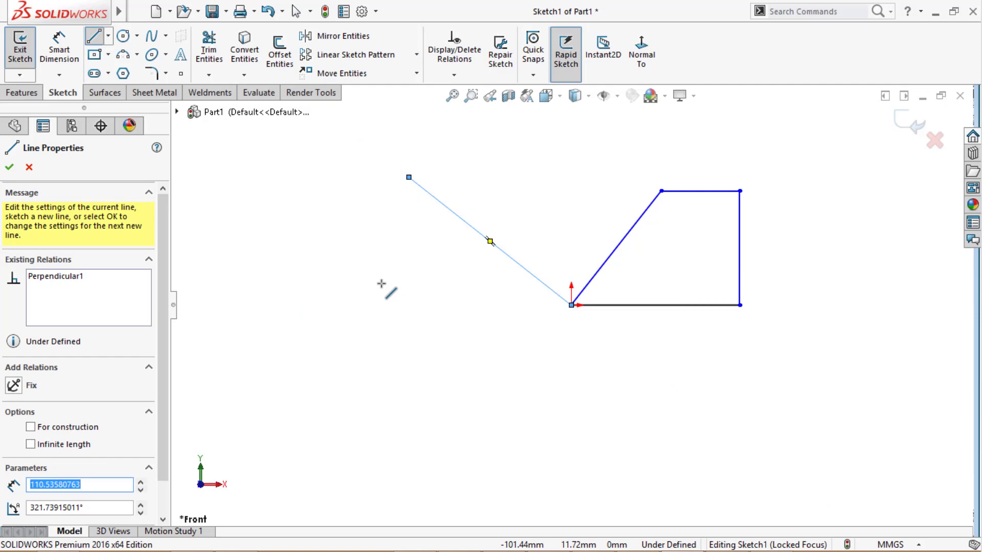
right_click(341, 261)
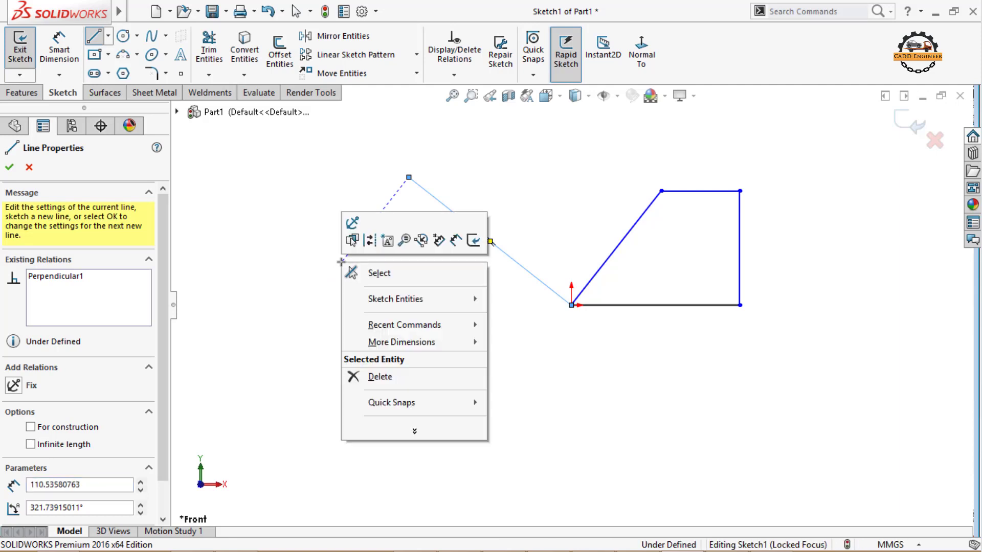
click(378, 273)
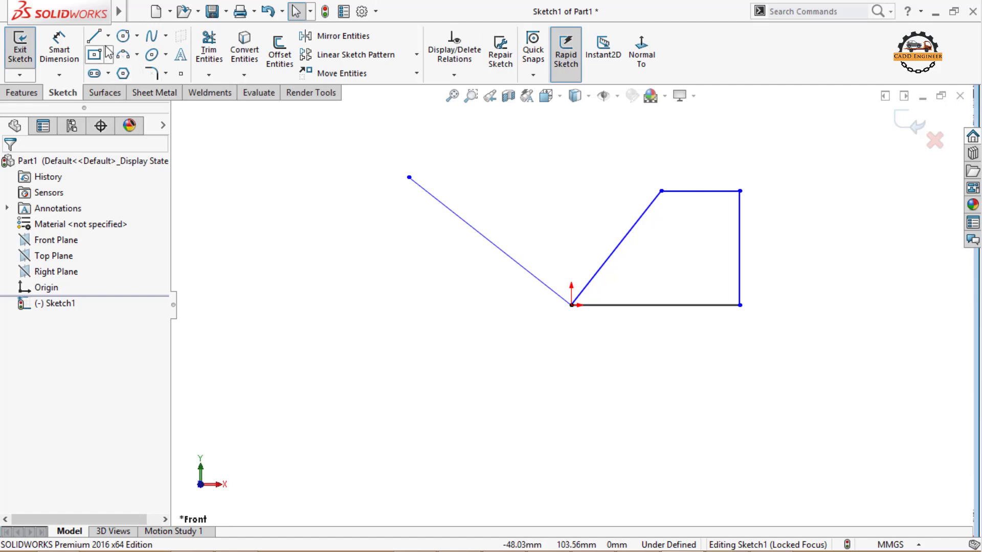
Sketch a line with Horizontal orientation and a preset length of 30 mm in the empty area below the perpendicular line.
click(94, 36)
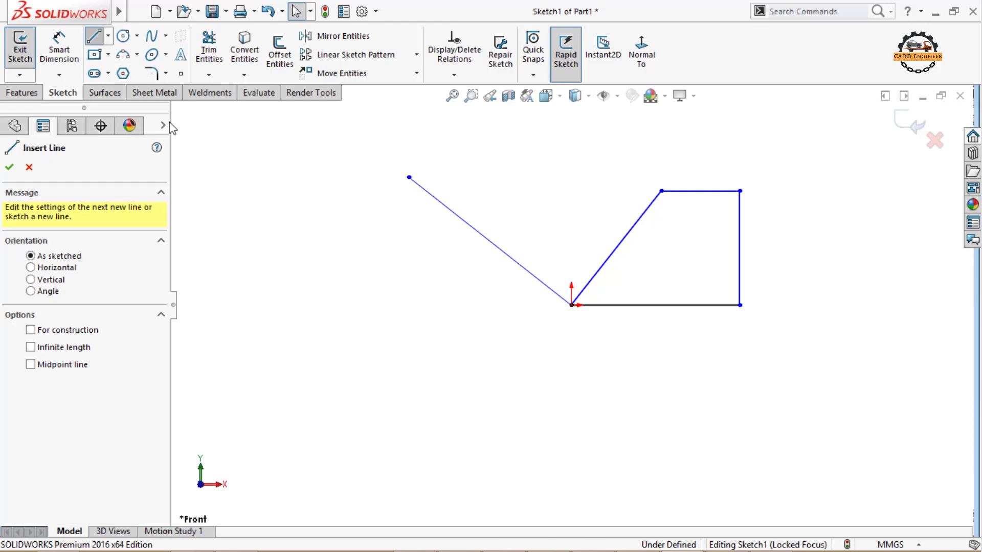
click(31, 269)
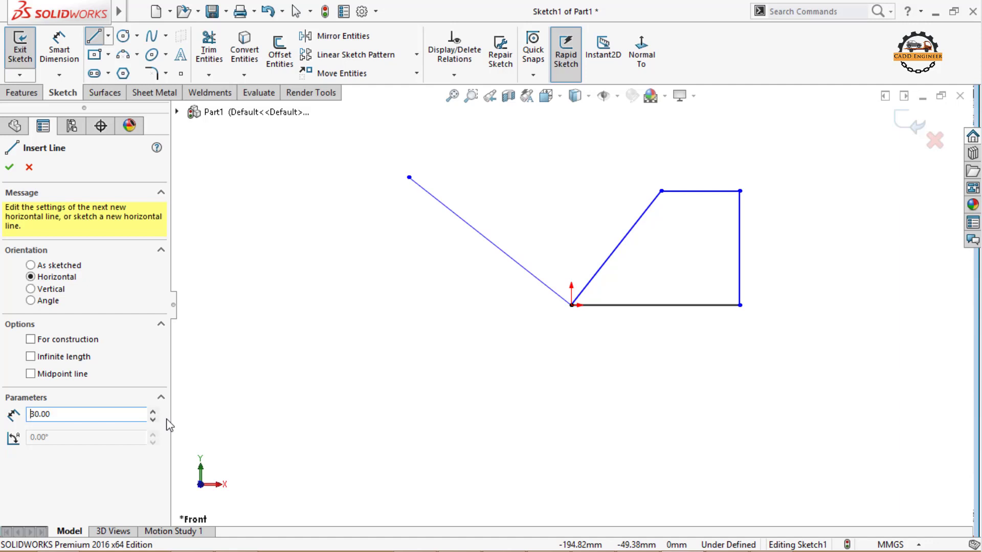
click(343, 364)
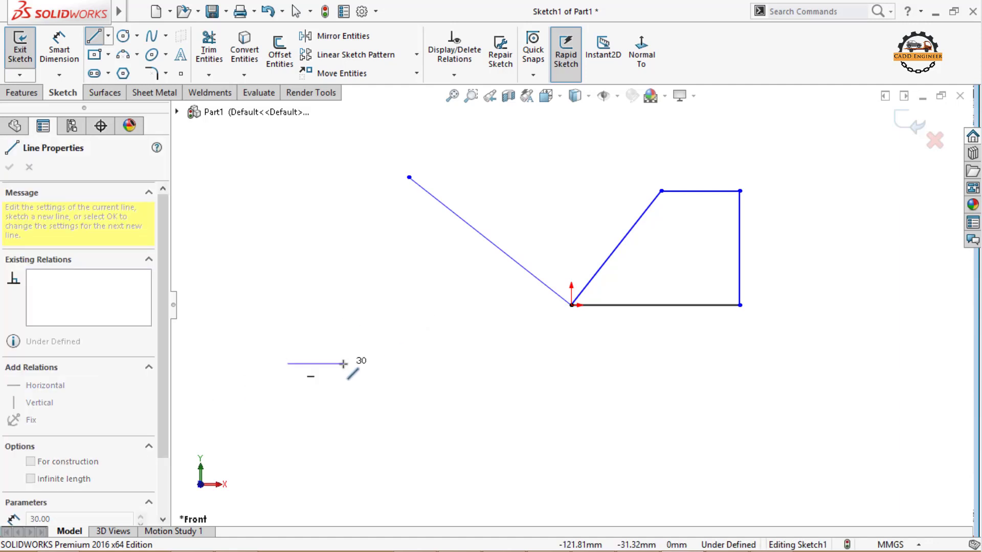
click(374, 367)
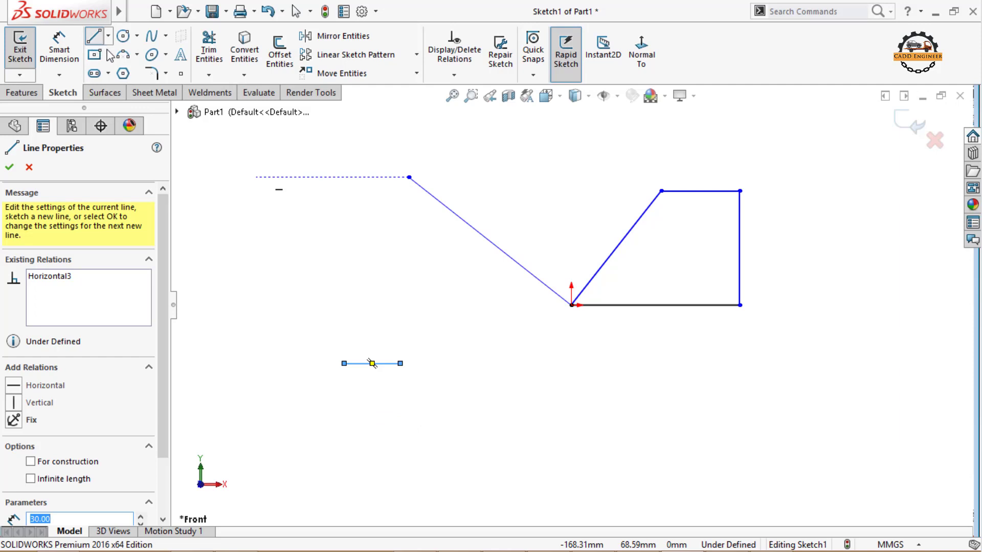
Sketch another line with Horizontal orientation and no preset length, about 138 mm long, below the 30 mm line.
click(95, 38)
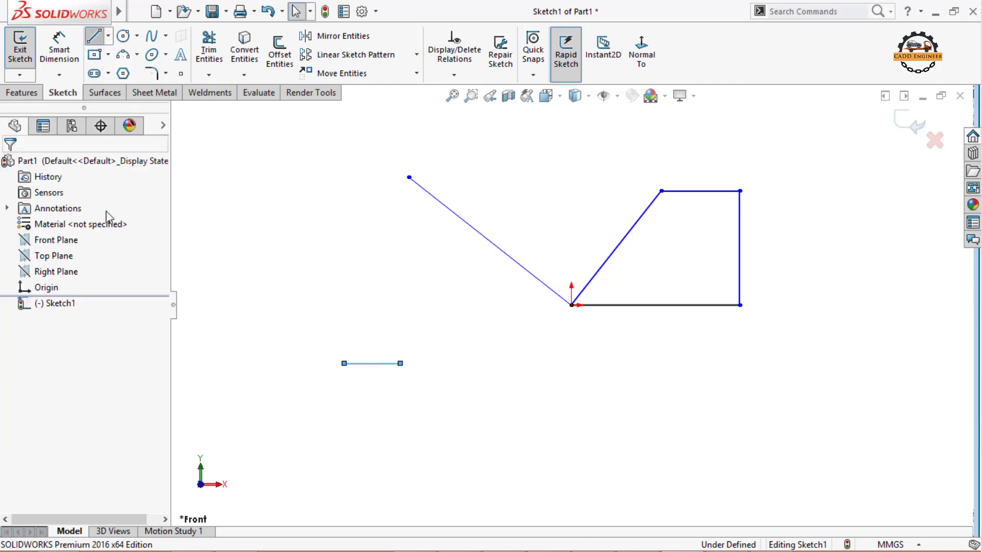
key(l)
click(31, 277)
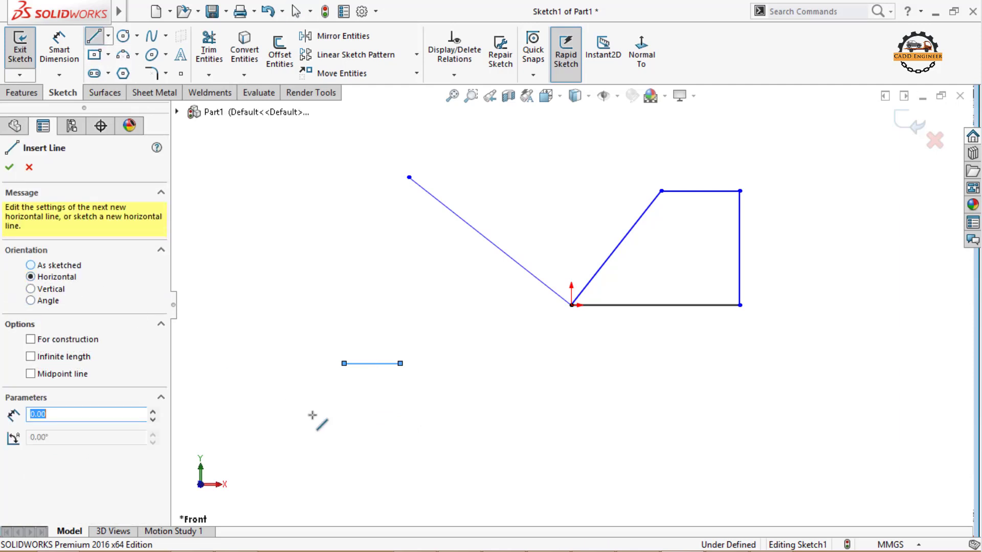
click(383, 429)
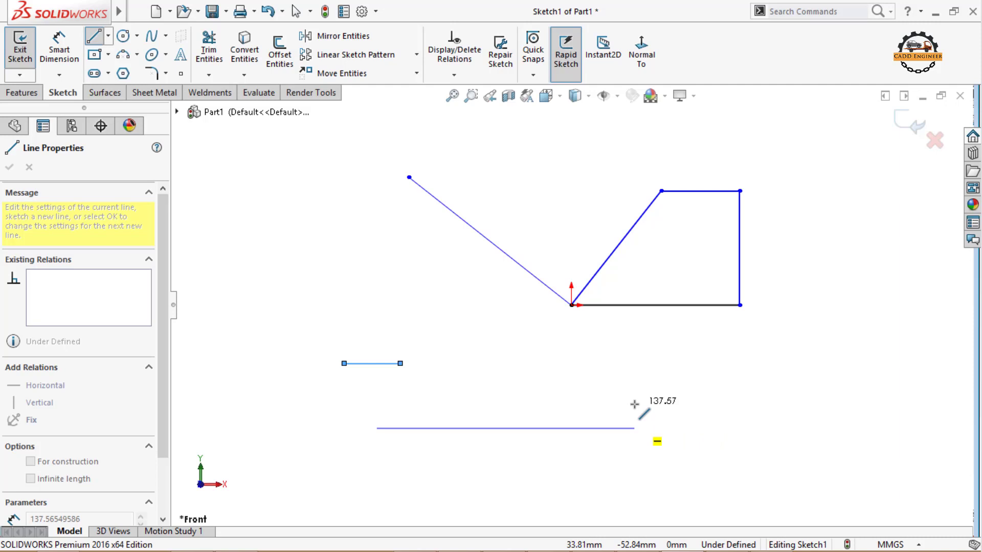
click(635, 404)
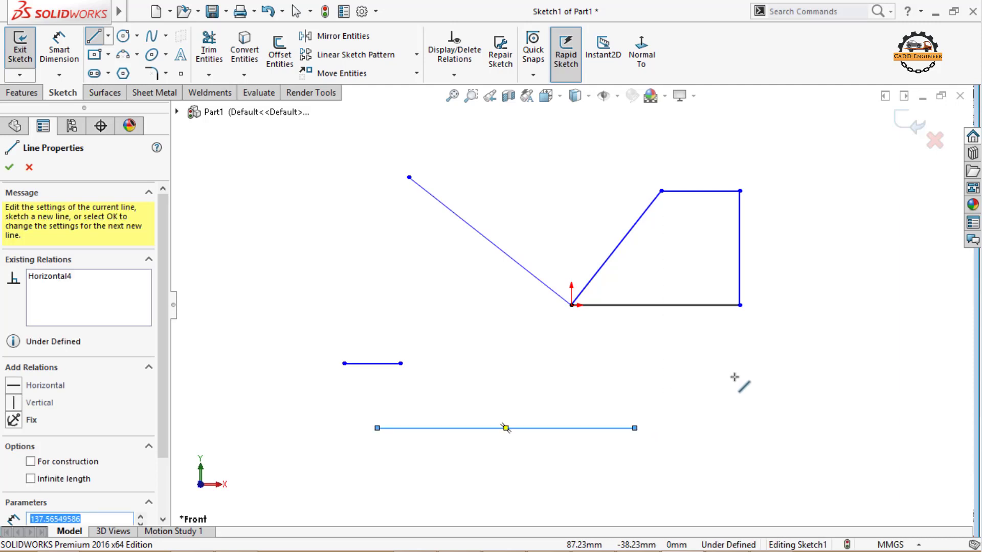
Leave the Line command and delete all entities in the sketch.
key(Escape)
key(Escape)
key(ctrl+a)
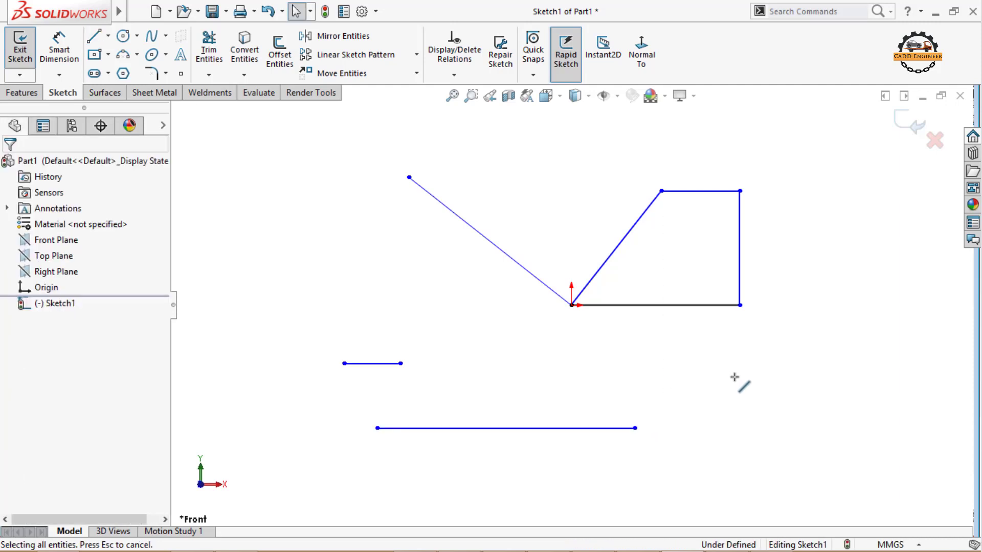
key(Delete)
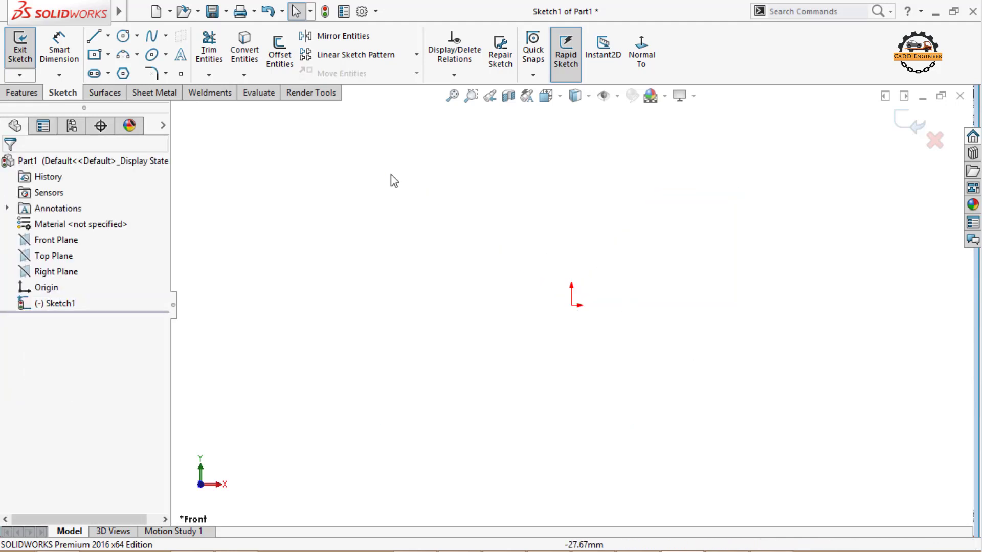
Sketch a line with Vertical orientation, about 76 mm long, just beyond the origin on its positive X side.
click(95, 36)
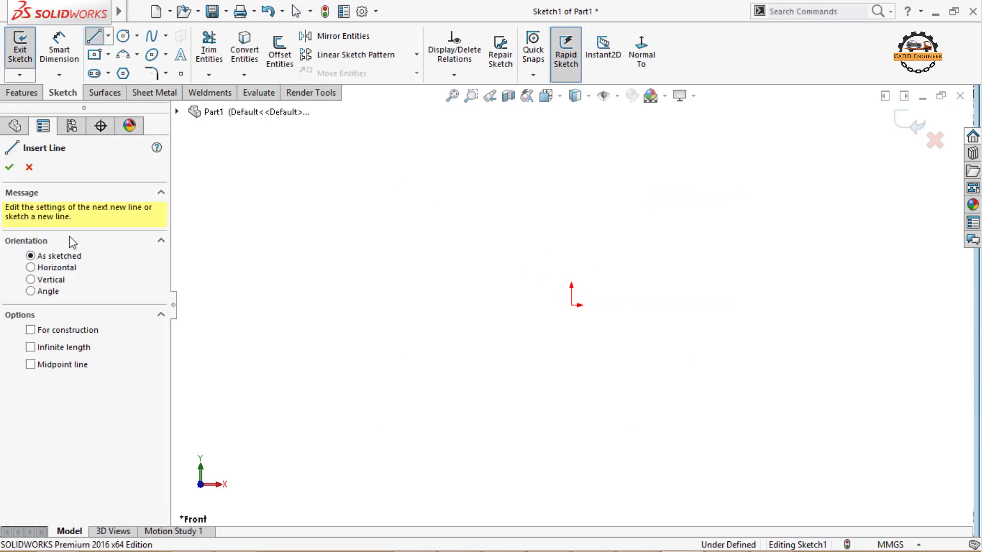
click(30, 280)
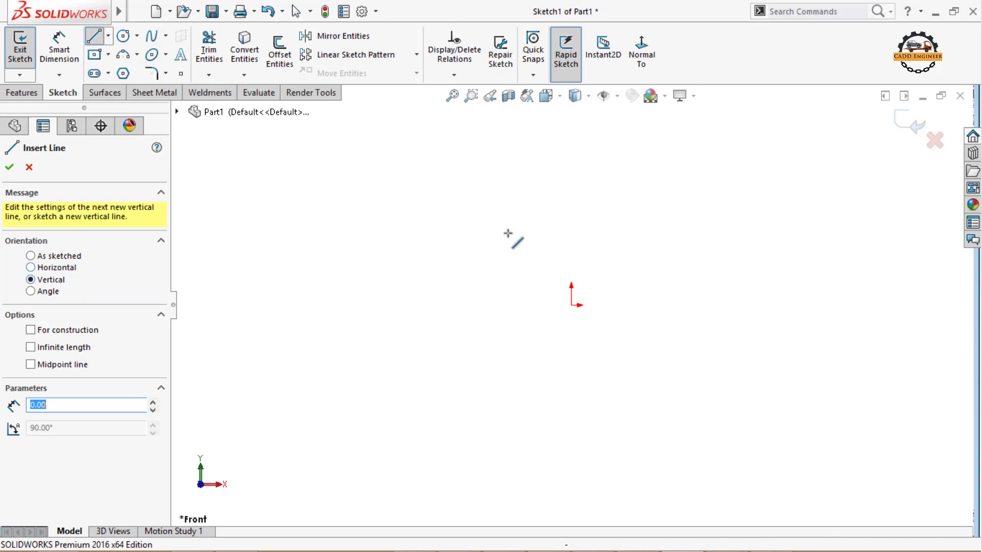
click(620, 305)
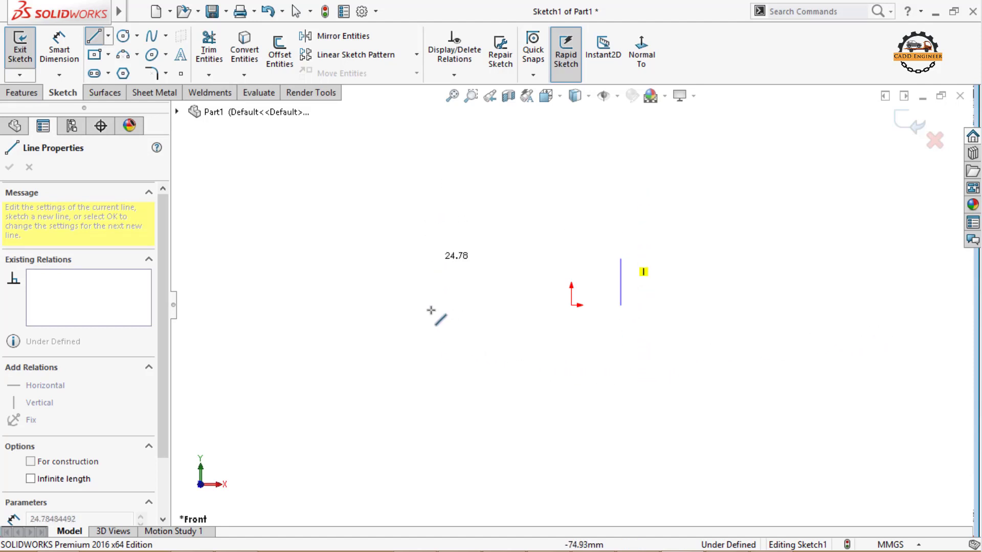
click(438, 164)
Increase the vertical line's length to 135.89157942 mm and finish editing it.
drag(162, 286, 160, 344)
drag(77, 447, 15, 458)
drag(108, 471, 5, 469)
click(109, 445)
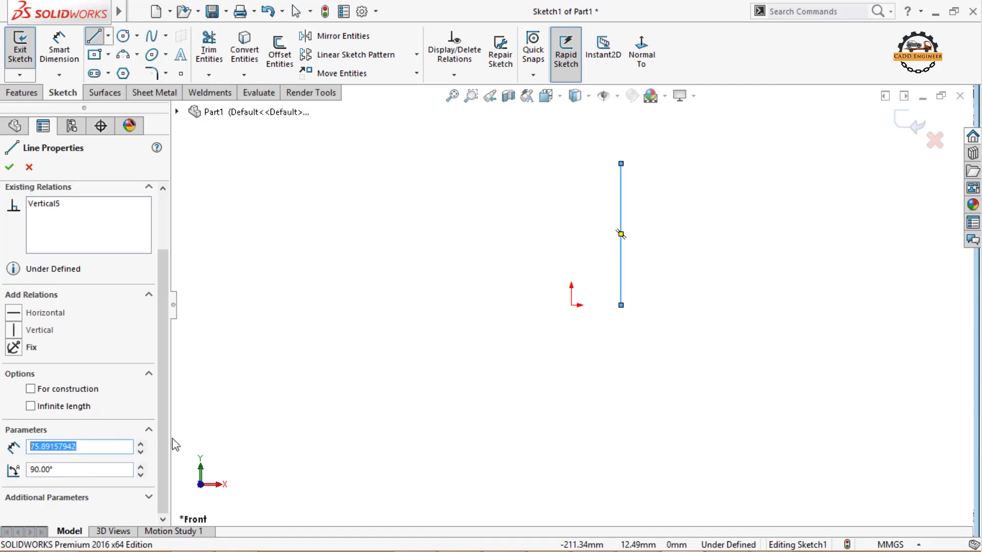
click(141, 442)
scroll(448, 417, down, 3)
scroll(448, 417, up, 2)
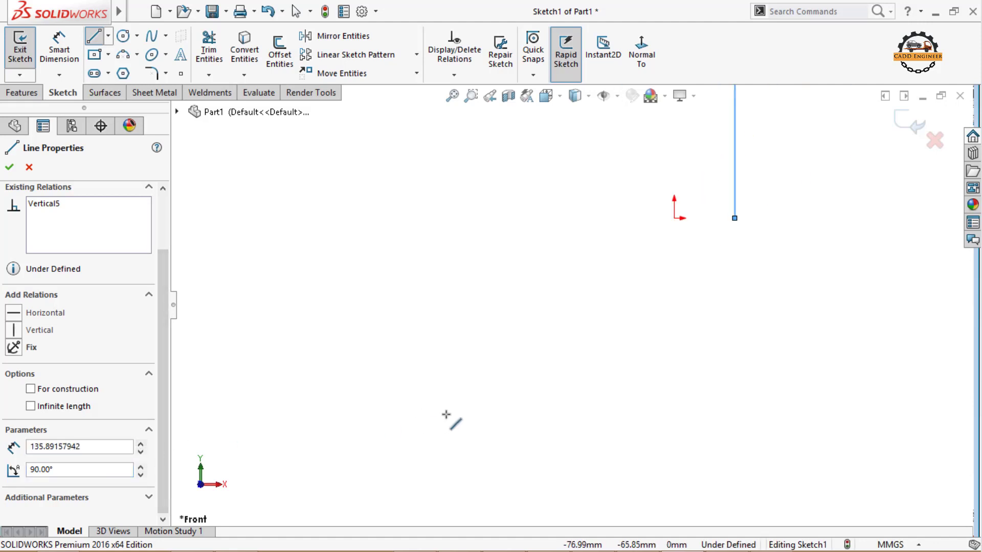
scroll(582, 351, down, 2)
scroll(574, 344, up, 2)
scroll(574, 344, up, 3)
scroll(621, 233, down, 2)
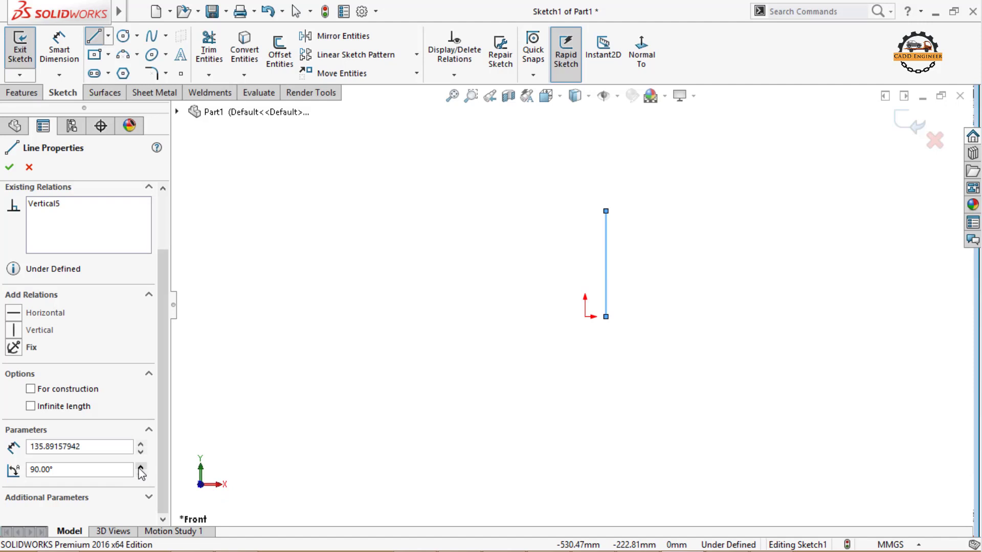
key(Escape)
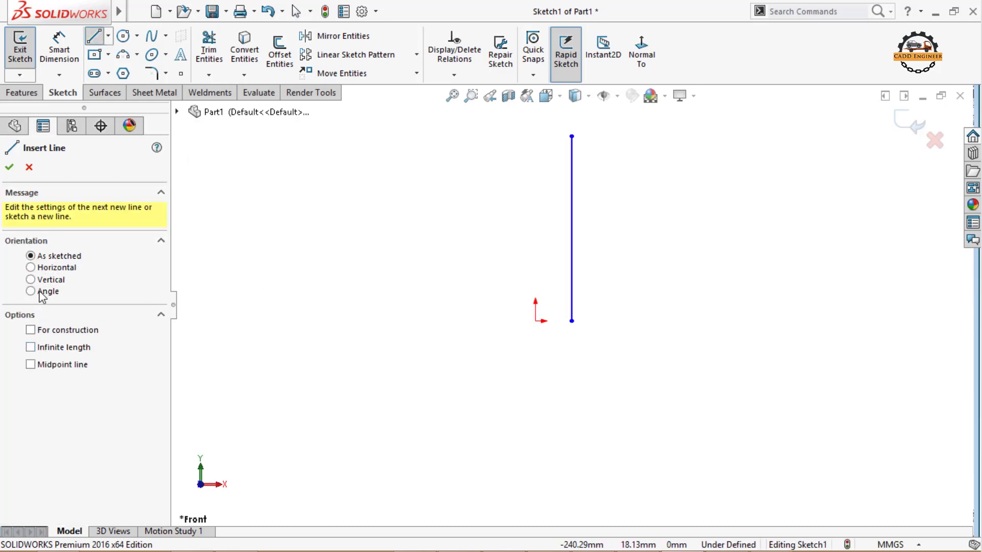
Sketch a line with Angle orientation, 100 mm long at 60°, starting from the vertical line's lower endpoint.
click(31, 291)
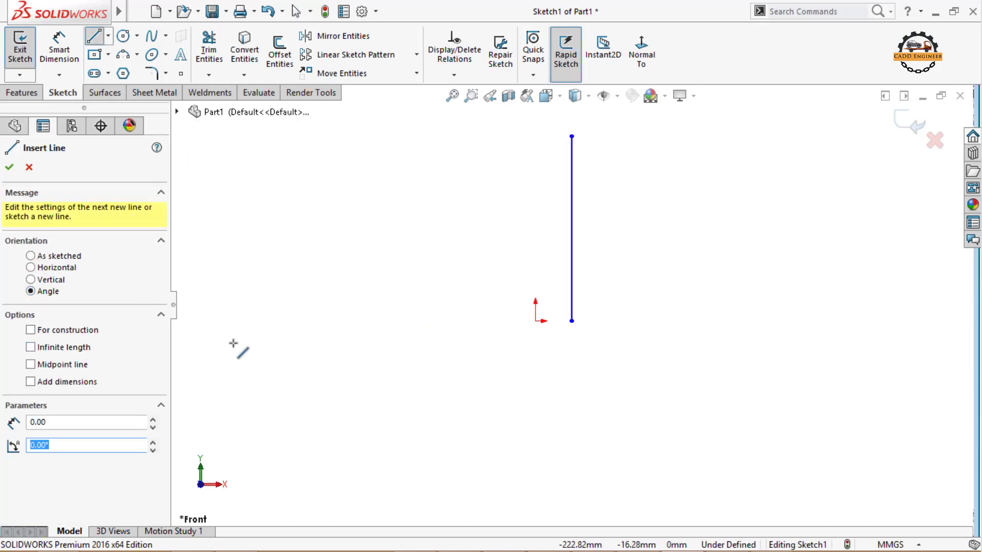
key(shift+Tab)
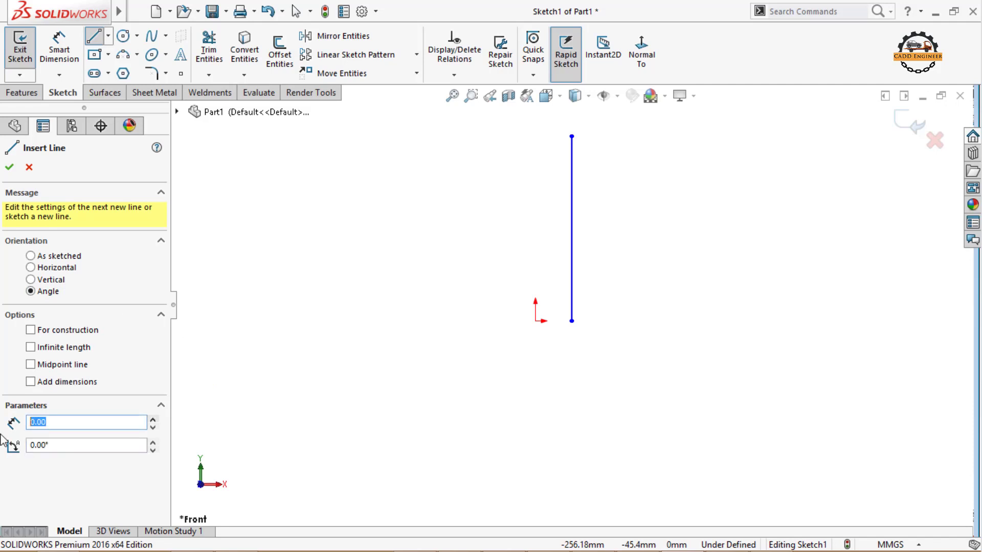
key(Tab)
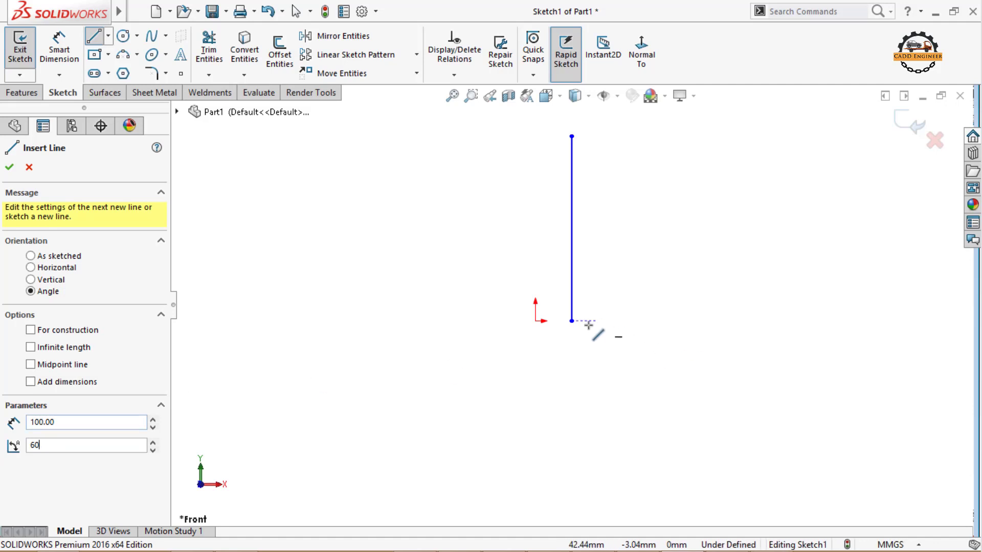
text(60)
click(571, 321)
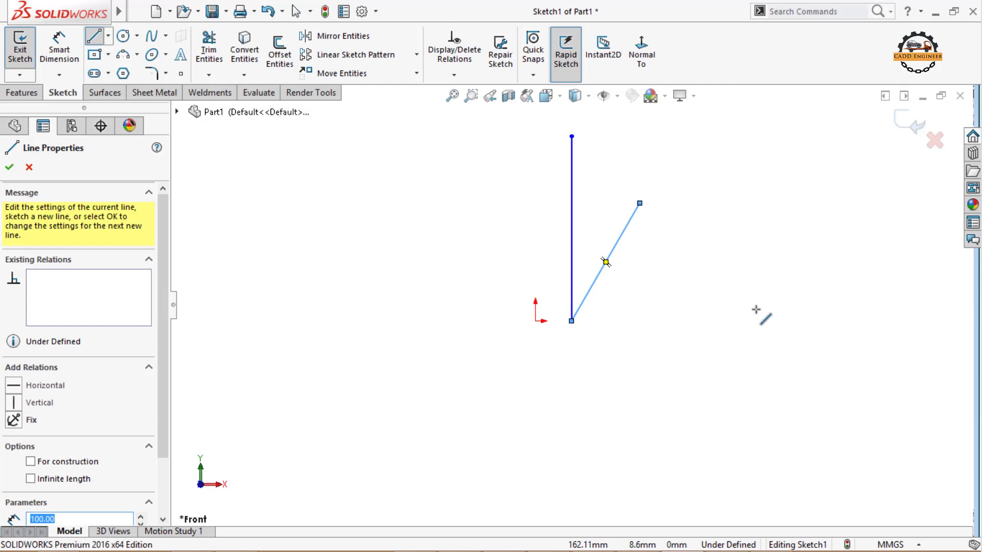
key(Escape)
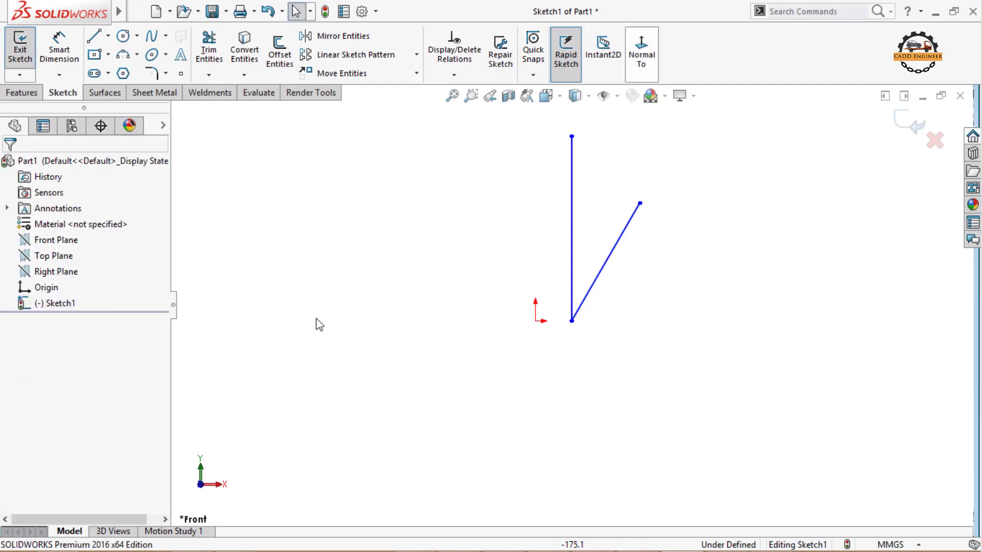
Convert the vertical line to construction geometry.
click(93, 35)
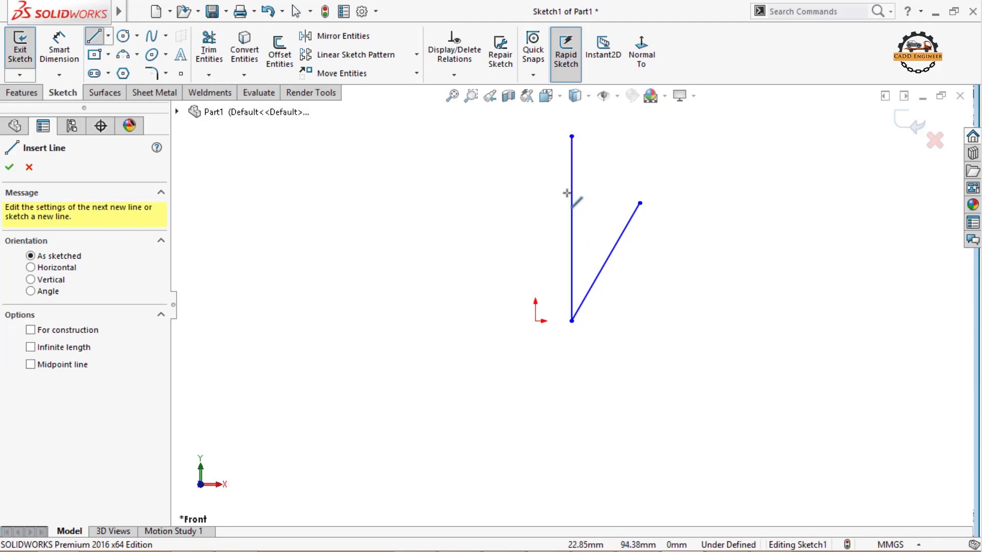
key(Escape)
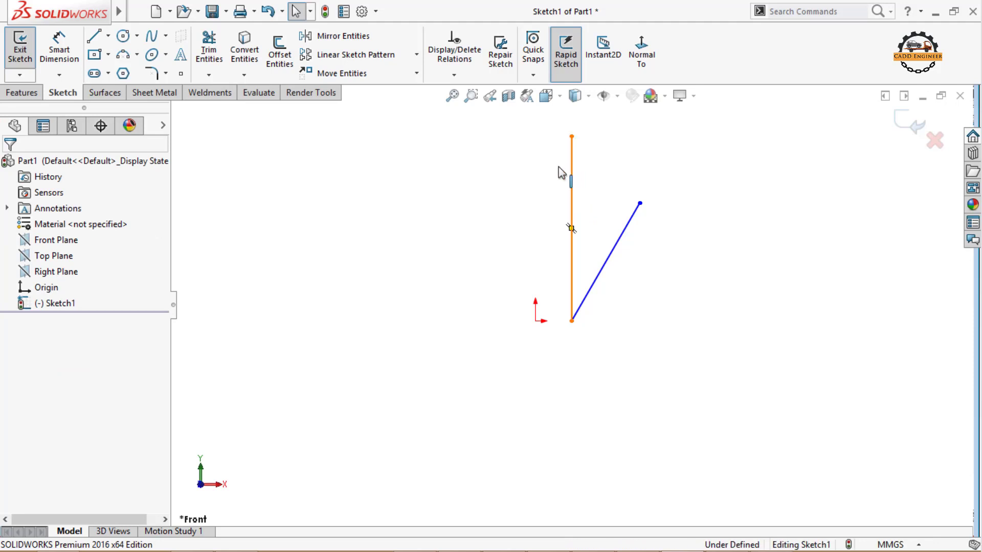
click(572, 226)
click(31, 395)
click(312, 333)
With the Line tool's For construction option, sketch five connected horizontal and vertical segments from the angled line's upper endpoint, ending directly below the vertical line.
click(94, 36)
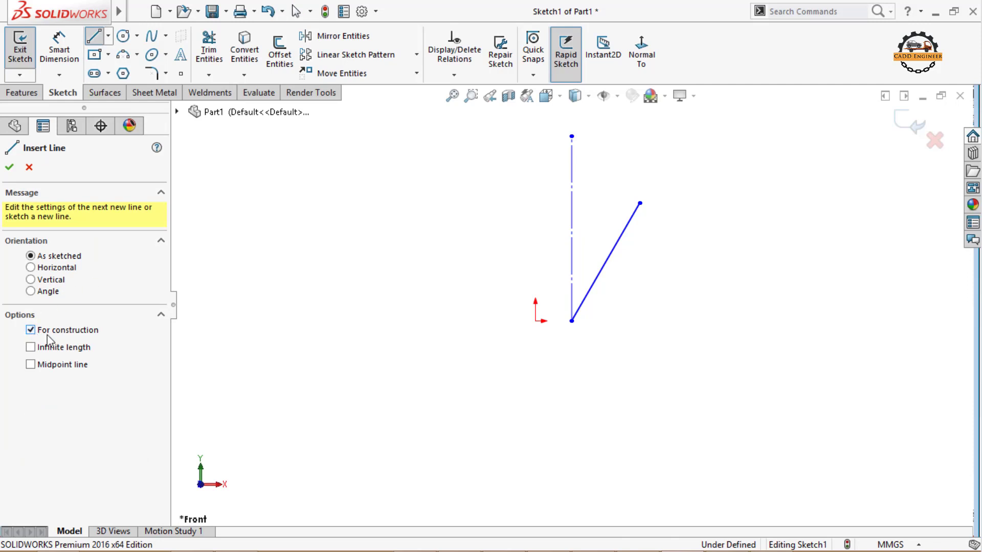
click(640, 203)
click(777, 203)
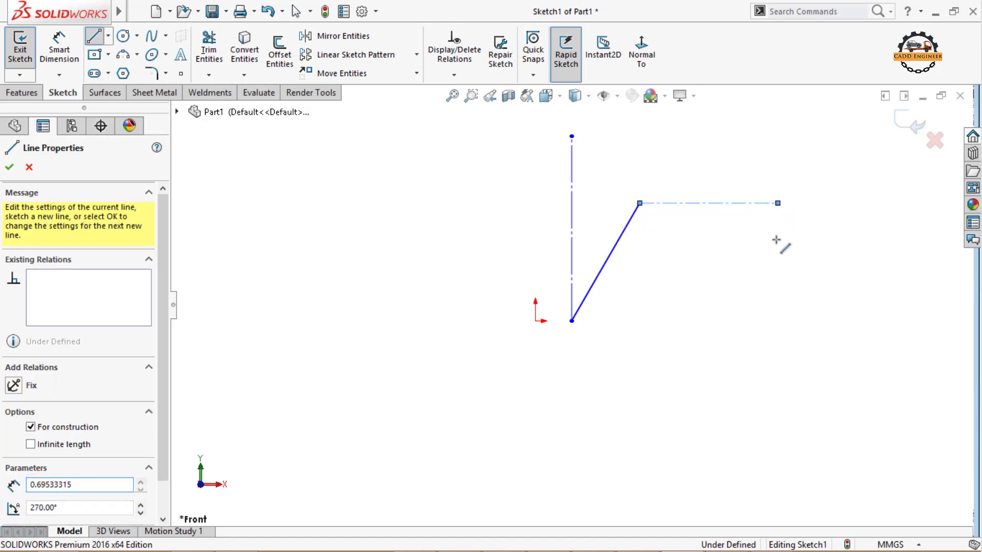
click(778, 275)
click(854, 275)
click(854, 380)
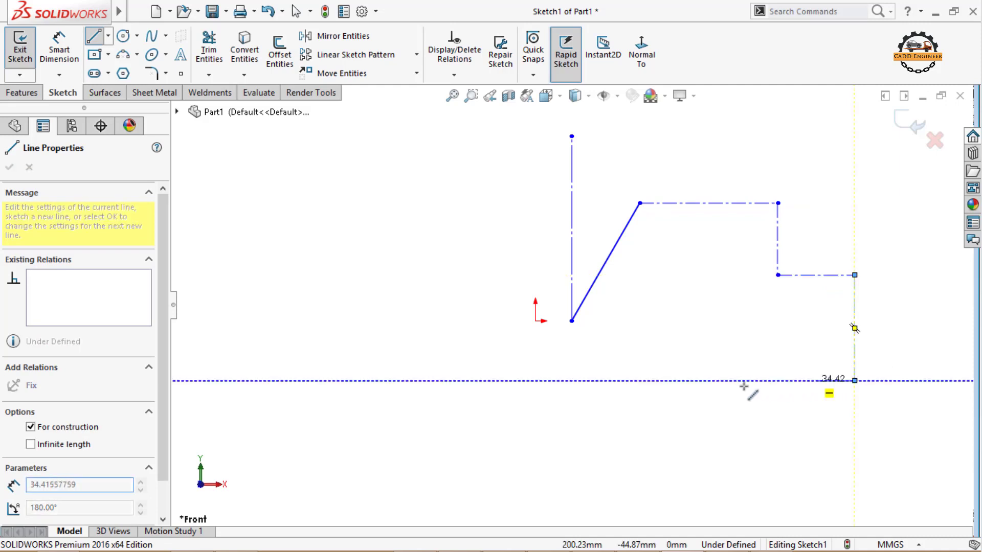
click(573, 381)
key(Escape)
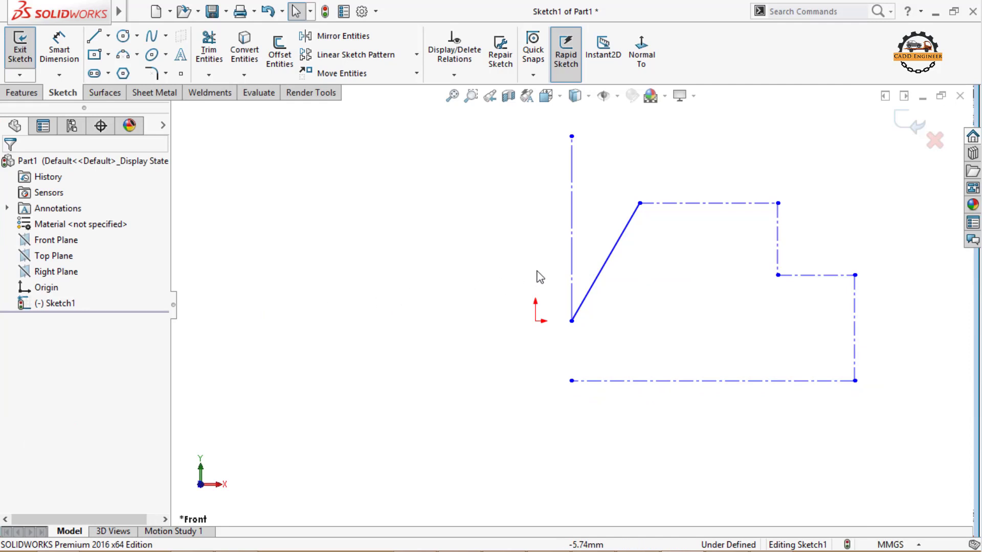
Convert the 60° angled line to construction geometry.
click(605, 261)
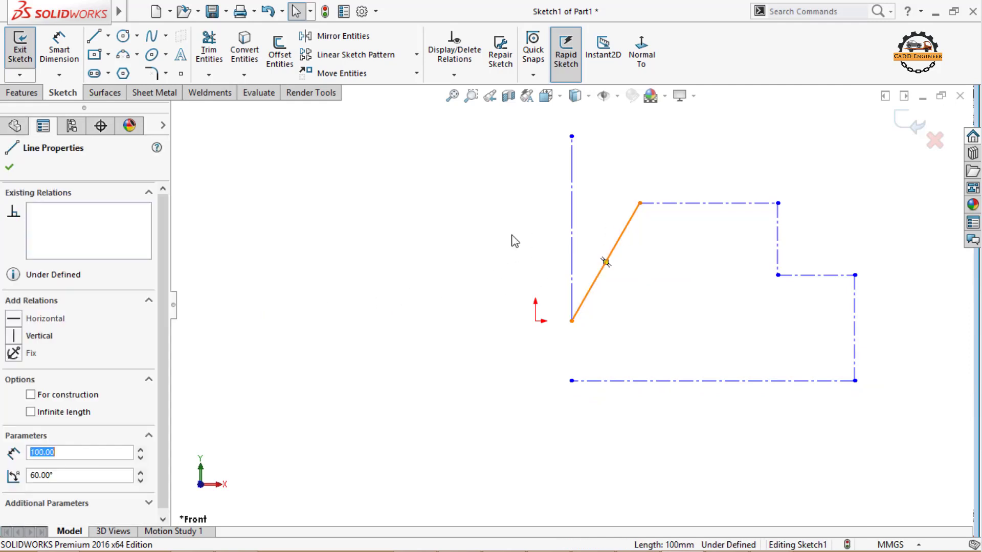
click(346, 260)
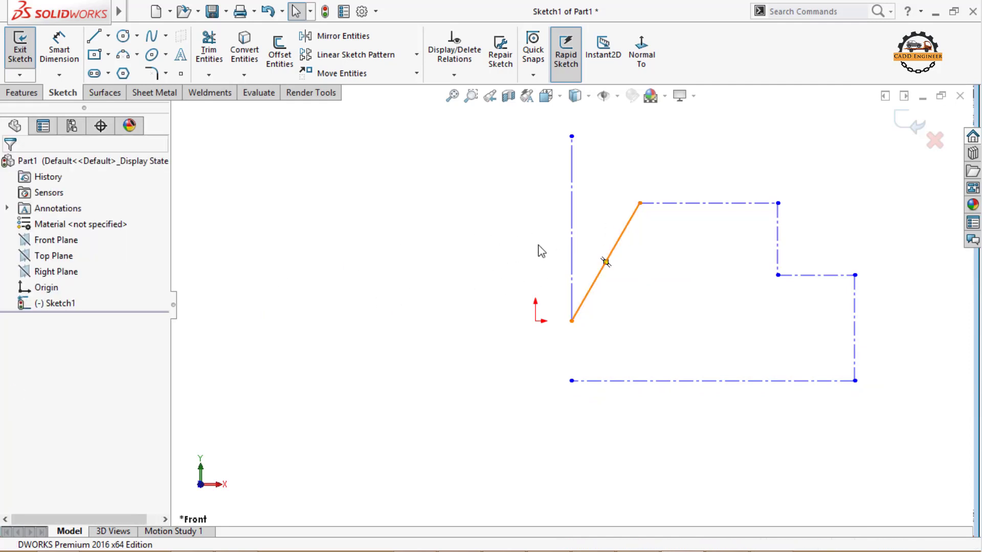
click(624, 227)
click(30, 395)
click(305, 316)
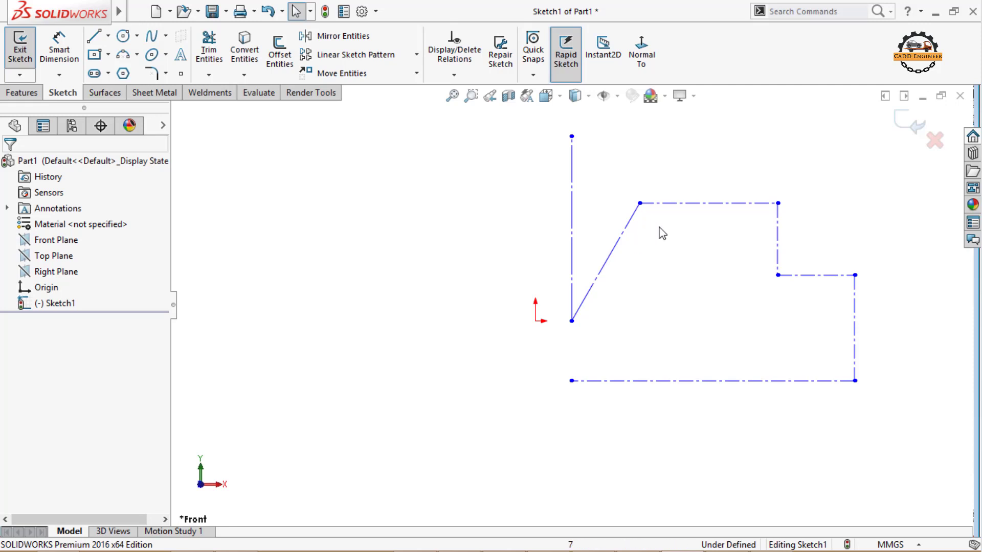
Turn off For construction on the angled line and on the long vertical line beside the origin.
click(605, 262)
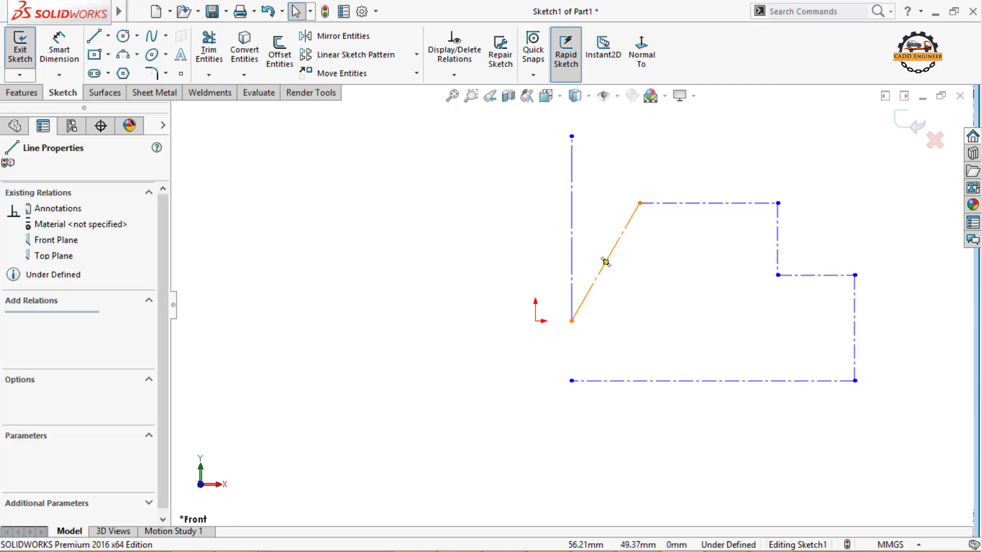
click(30, 395)
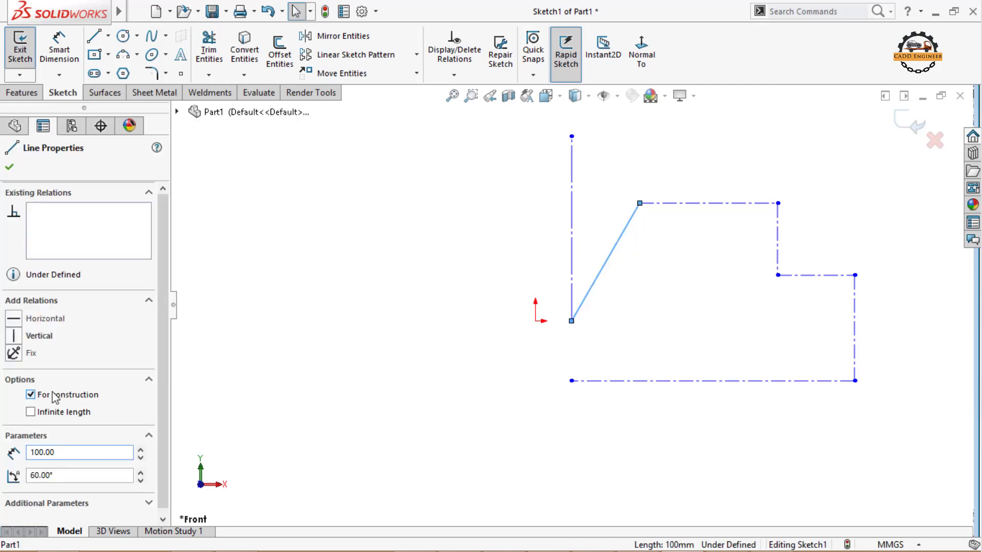
click(401, 304)
click(571, 200)
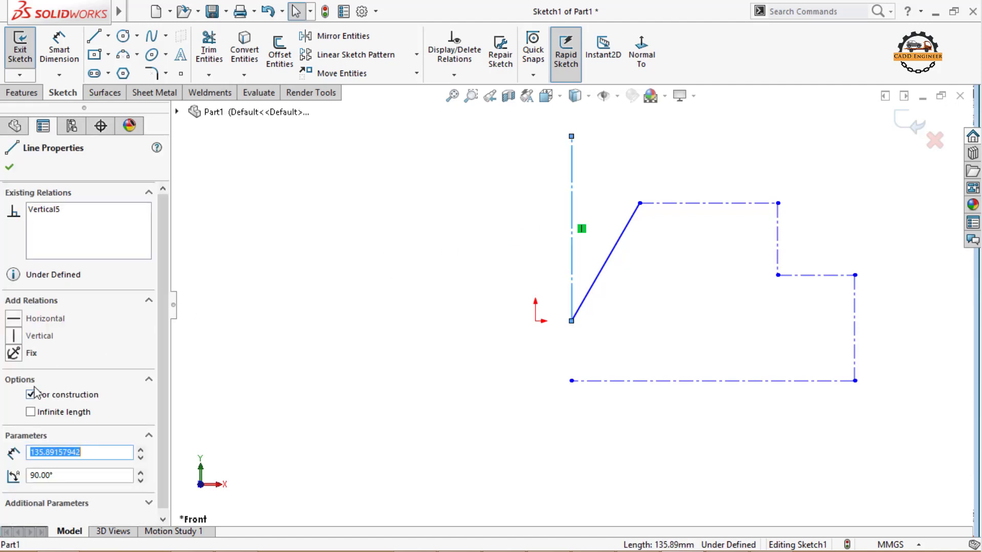
click(31, 395)
click(320, 320)
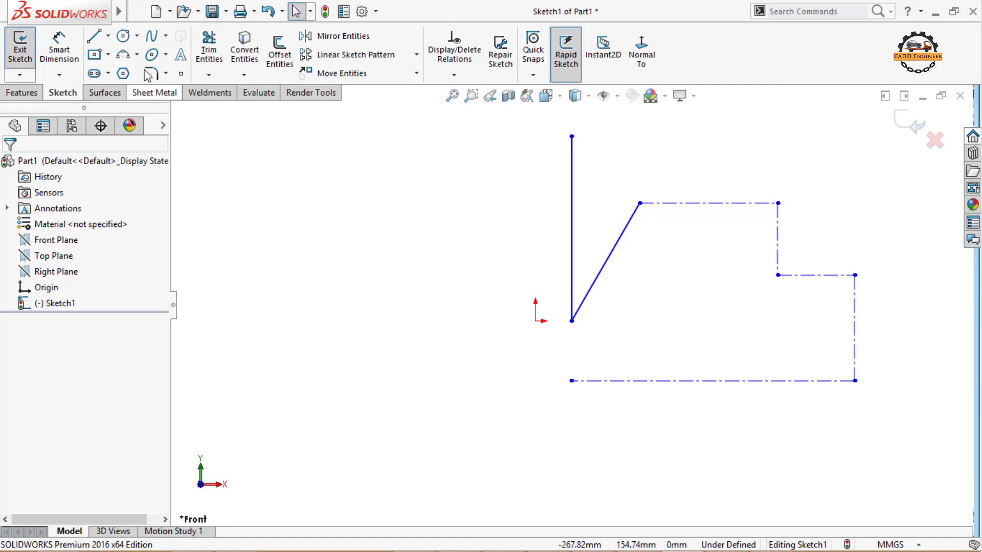
Sketch a chain of four horizontal and vertical centerlines from the vertical line's upper endpoint, stepping down on the origin's negative X side.
click(108, 35)
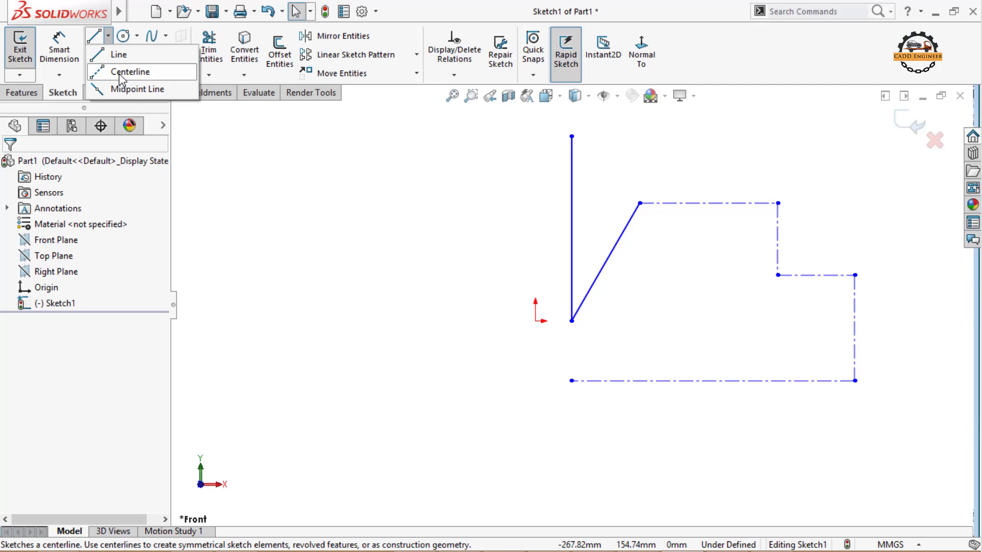
click(120, 77)
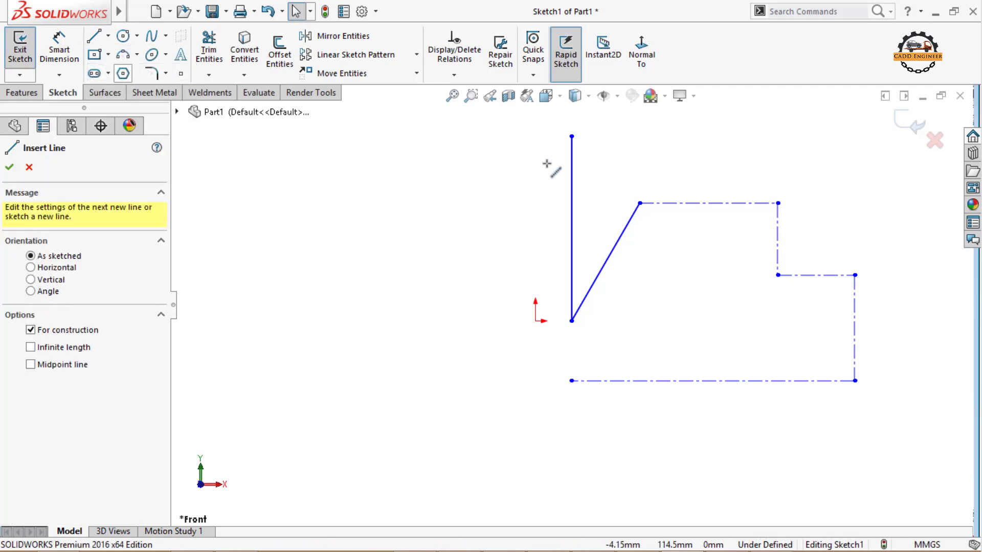
click(571, 137)
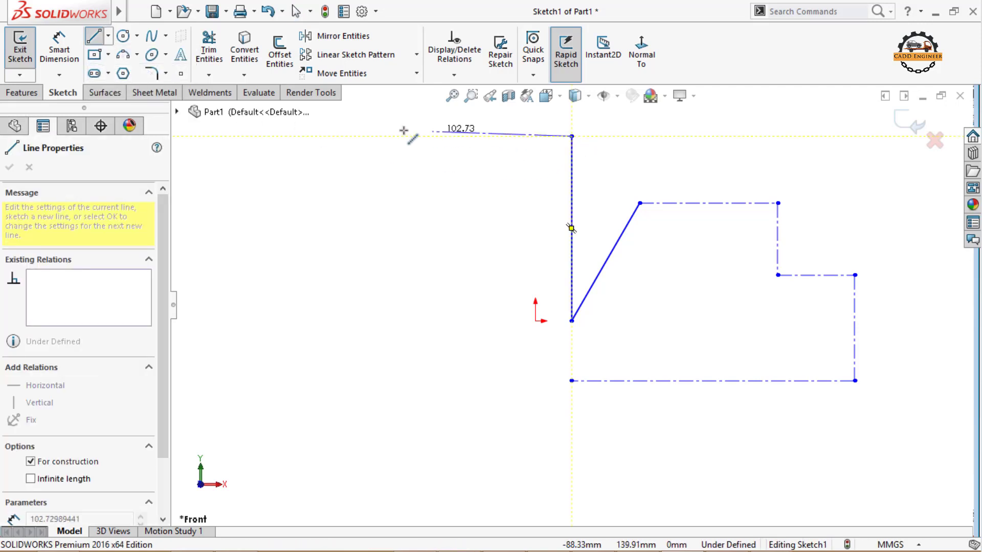
click(364, 137)
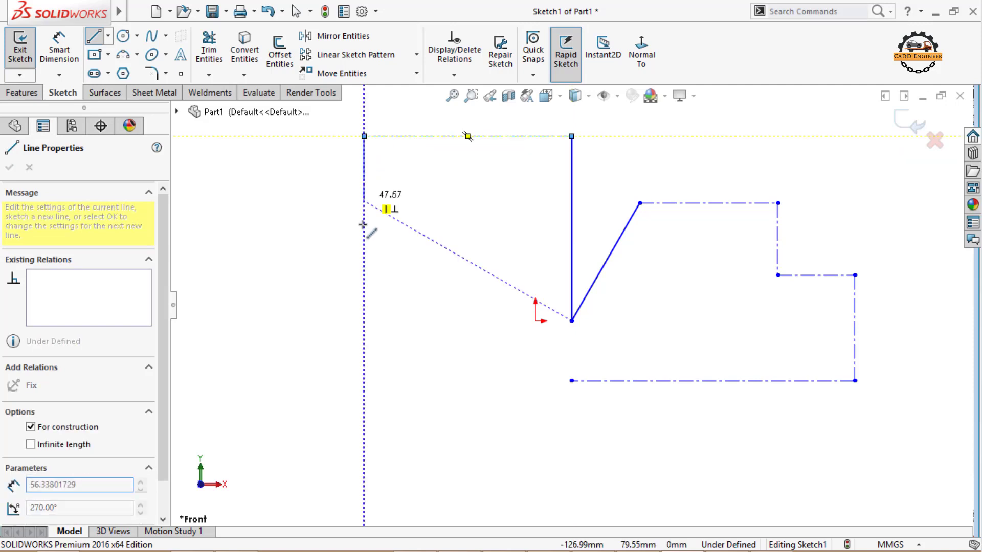
click(364, 228)
click(412, 228)
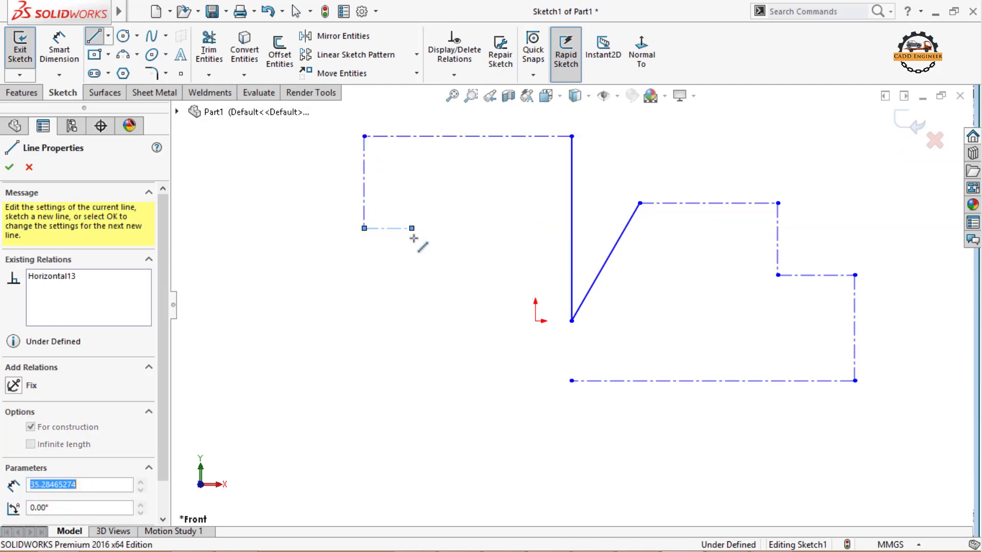
click(412, 276)
key(Escape)
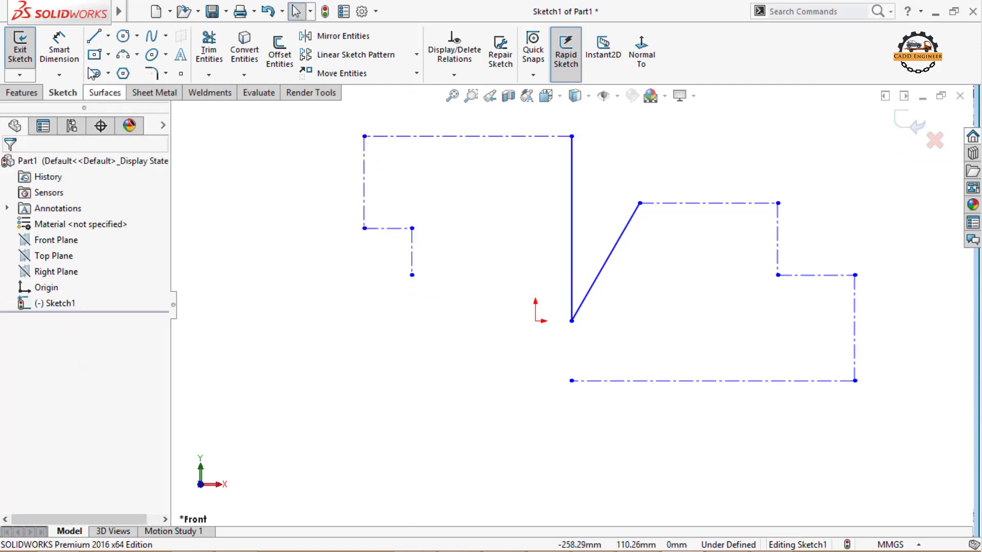
Sketch a sloping centerline joining the open ends of the two construction chains.
click(109, 37)
click(136, 70)
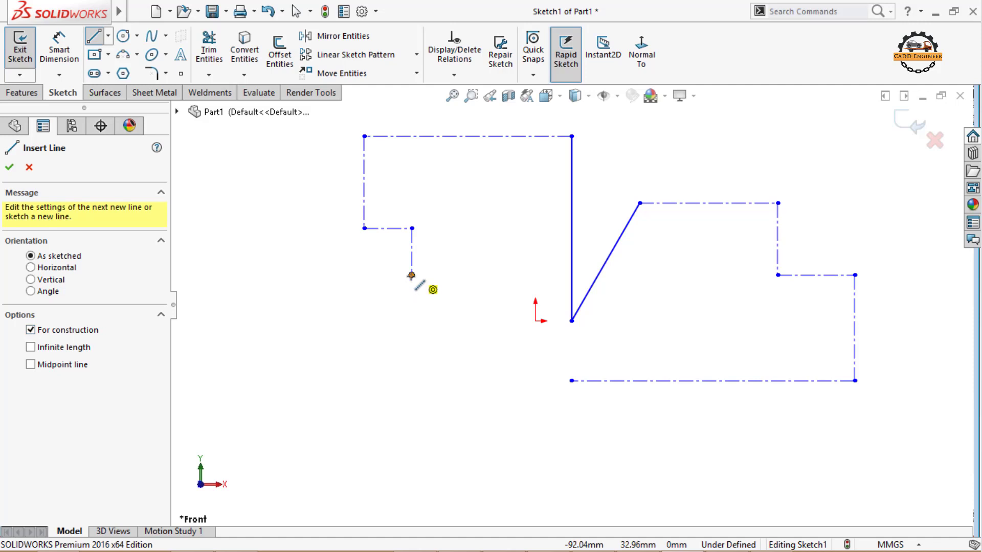
click(411, 275)
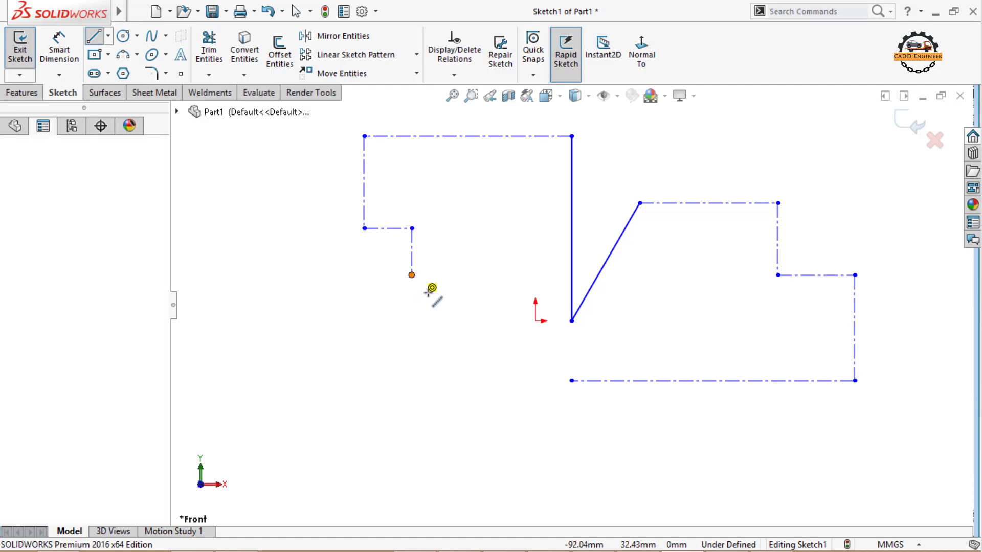
click(572, 381)
key(Escape)
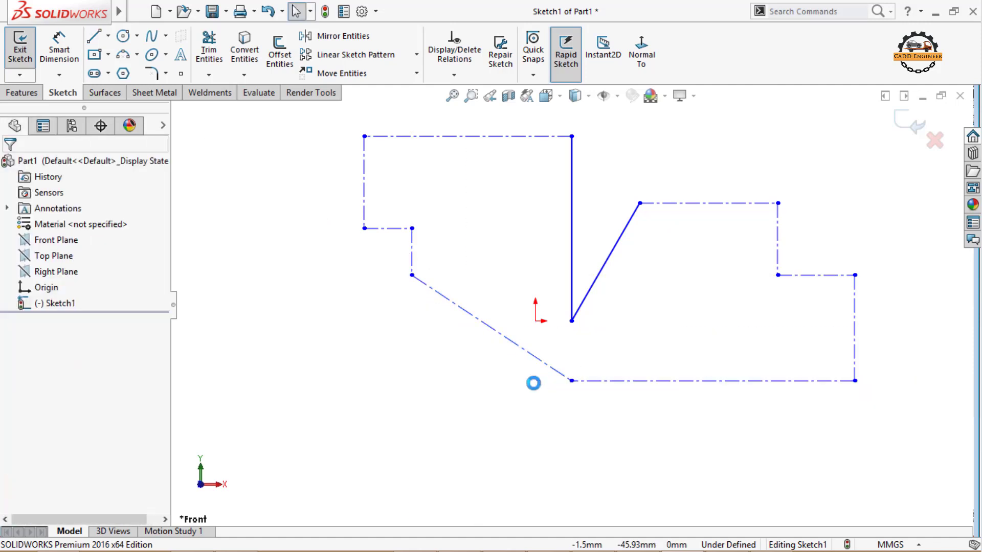
Select all the lines in the sketch and delete them.
key(z)
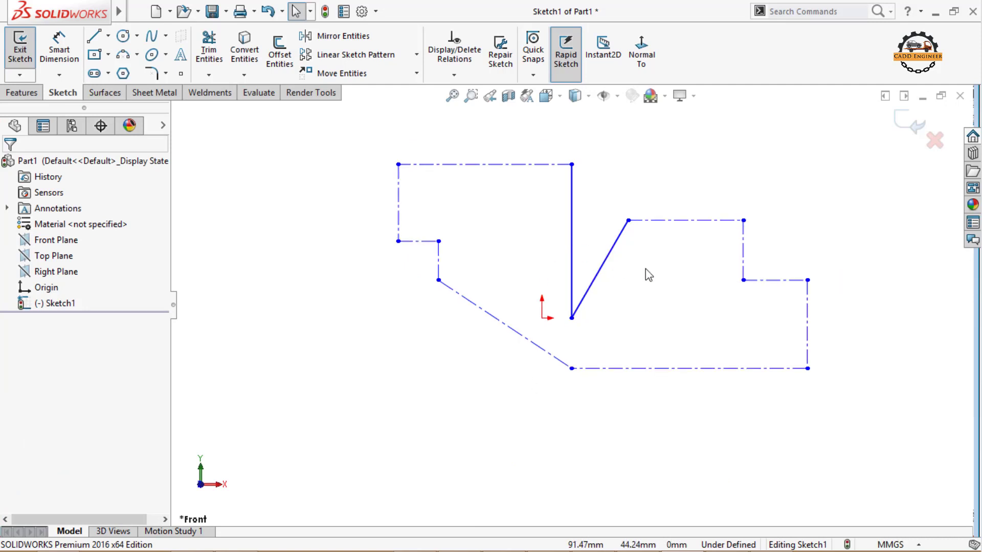
key(z)
mouse_move(829, 161)
mouse_down()
mouse_move(388, 382)
mouse_move(367, 381)
mouse_up()
key(Delete)
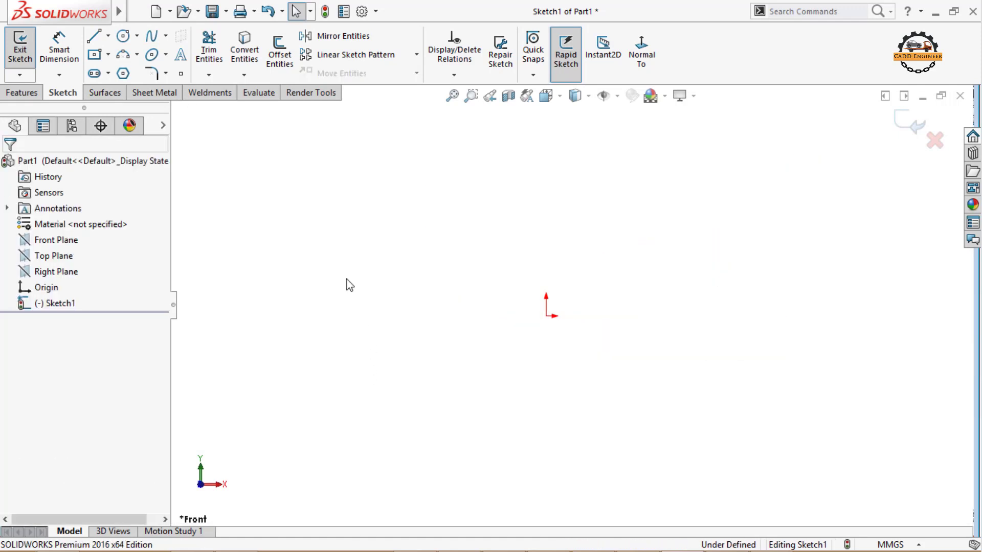
Sketch a horizontal line with the Infinite length option through the origin and leave the Line command.
click(95, 37)
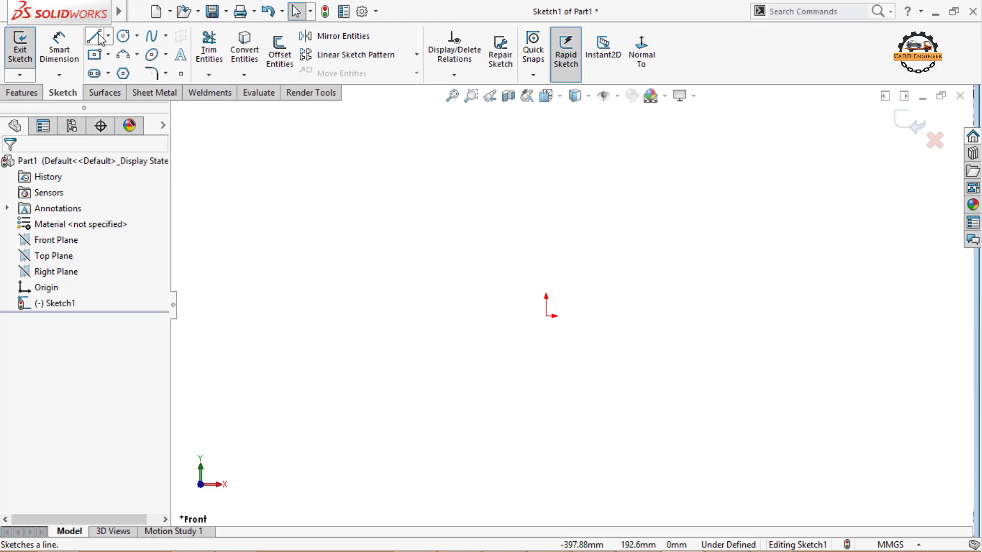
click(31, 348)
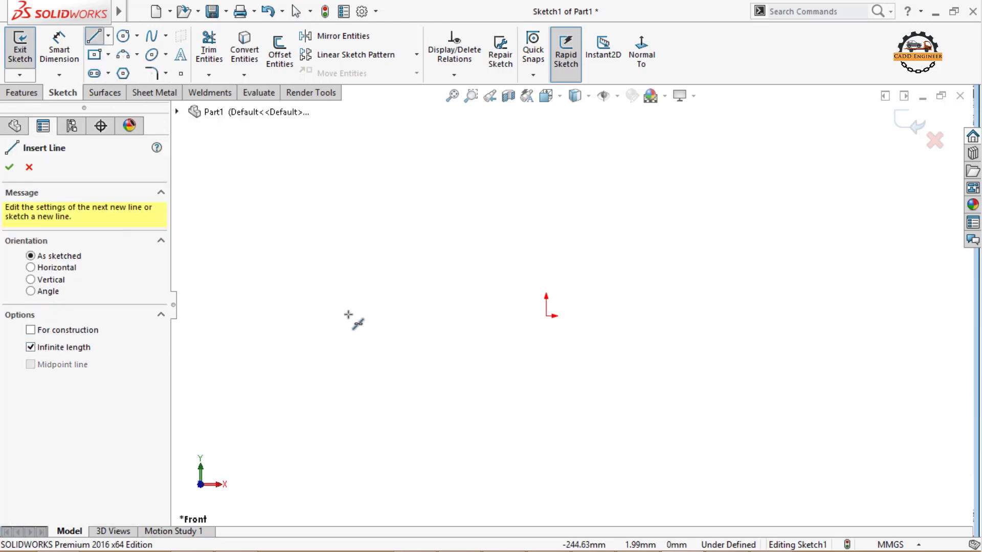
click(557, 322)
click(642, 287)
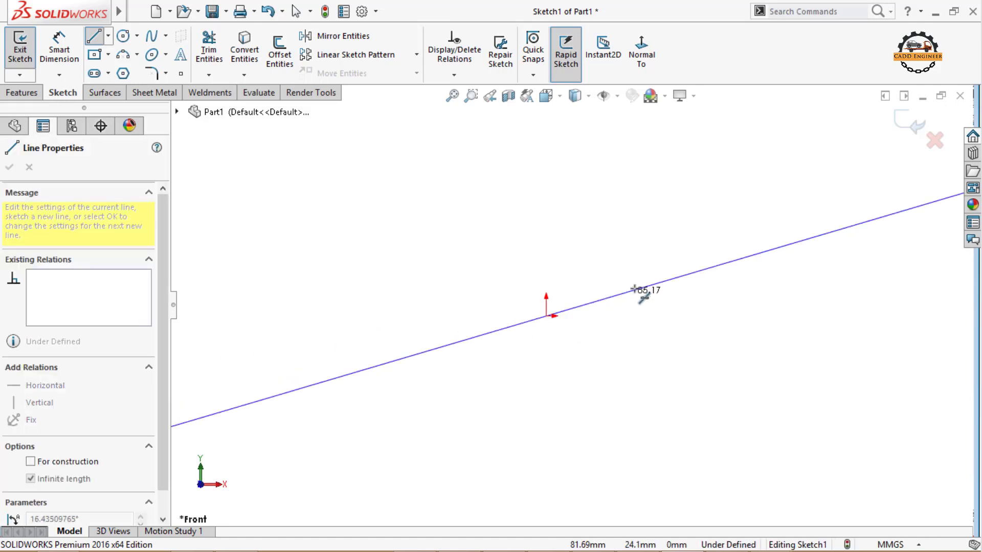
click(653, 320)
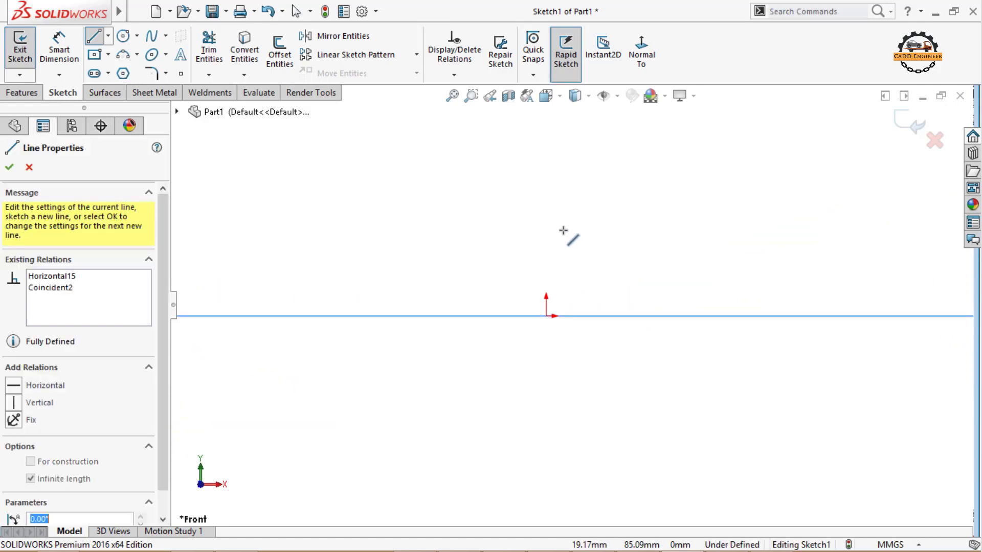
key(Escape)
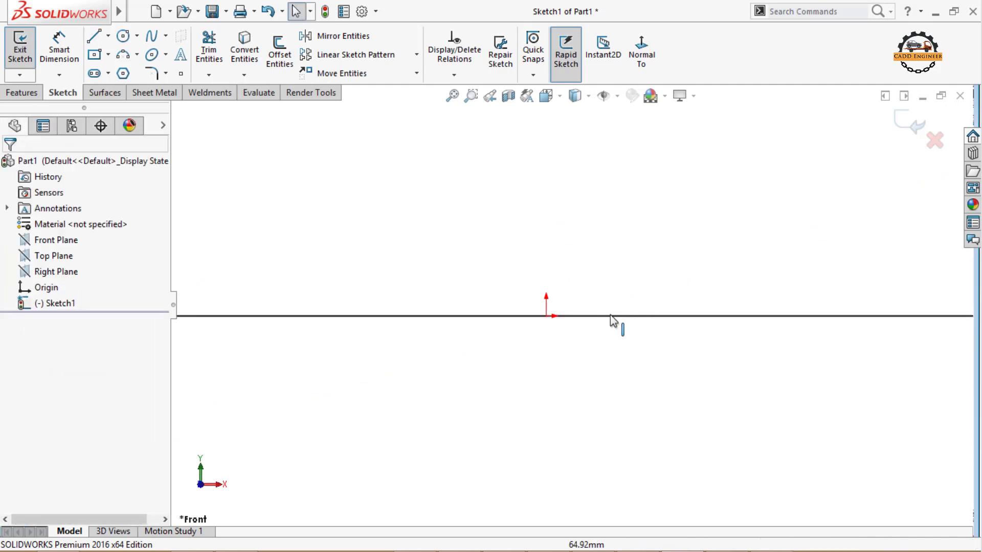
scroll(606, 329, down, 2)
scroll(451, 324, down, 1)
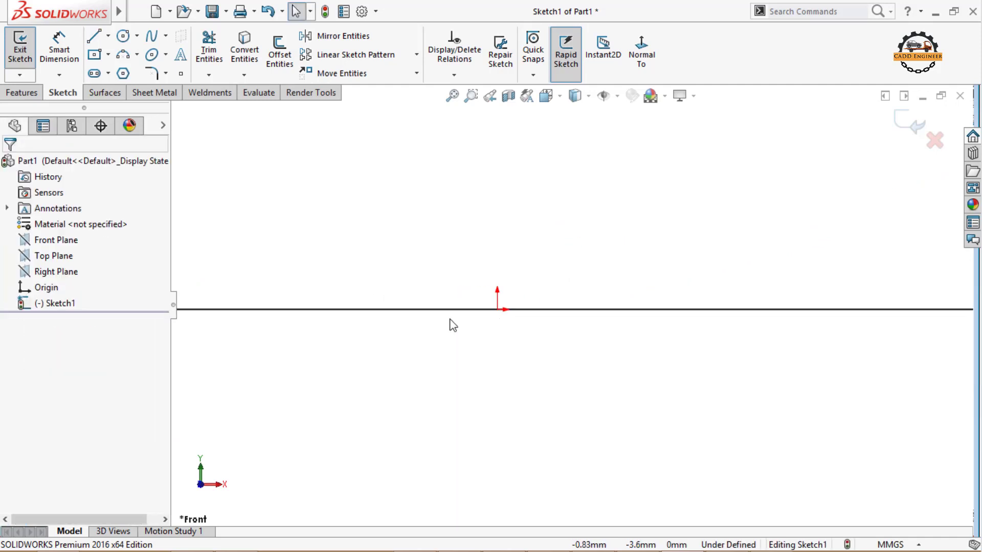
Delete the infinite line and sketch a horizontal midpoint line centred on the origin.
click(569, 310)
key(Delete)
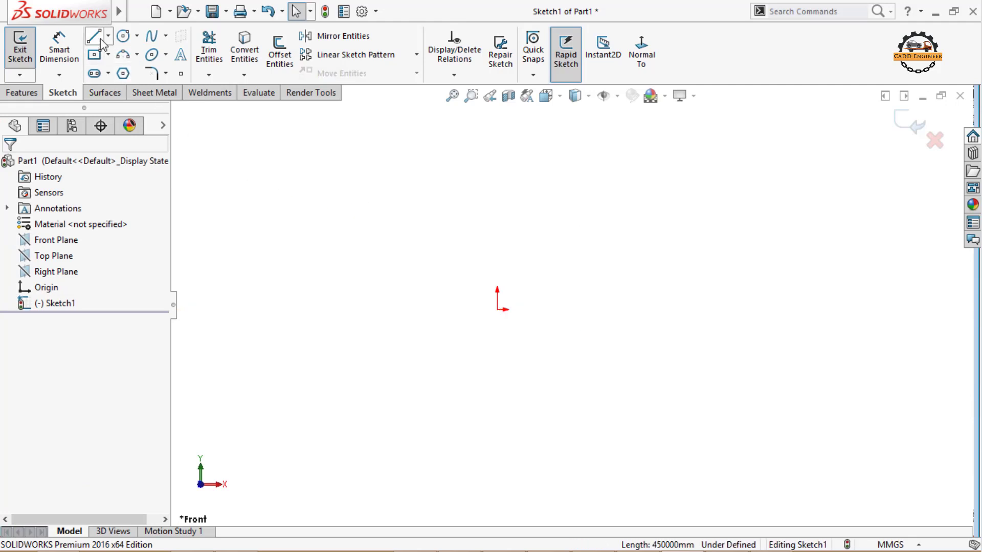
click(30, 366)
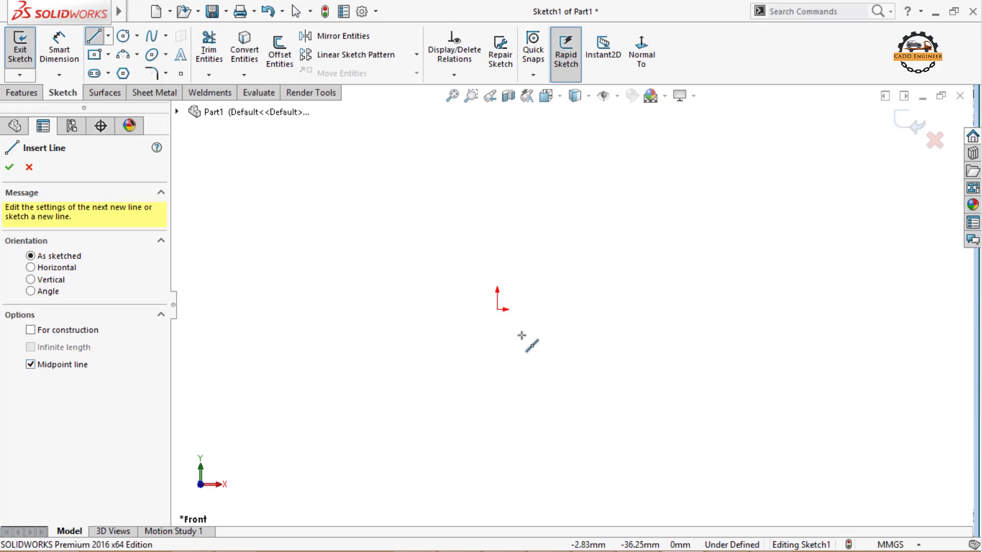
click(497, 309)
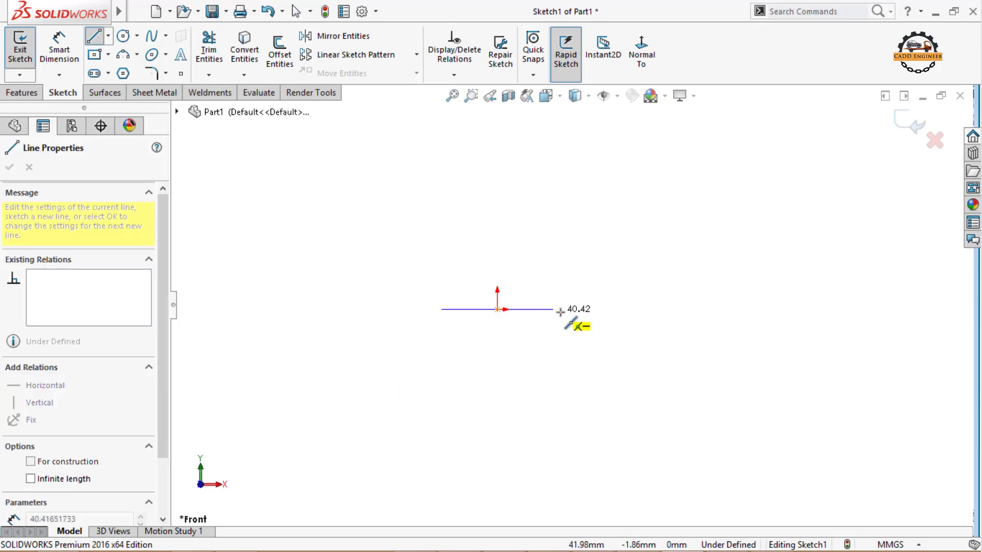
click(646, 309)
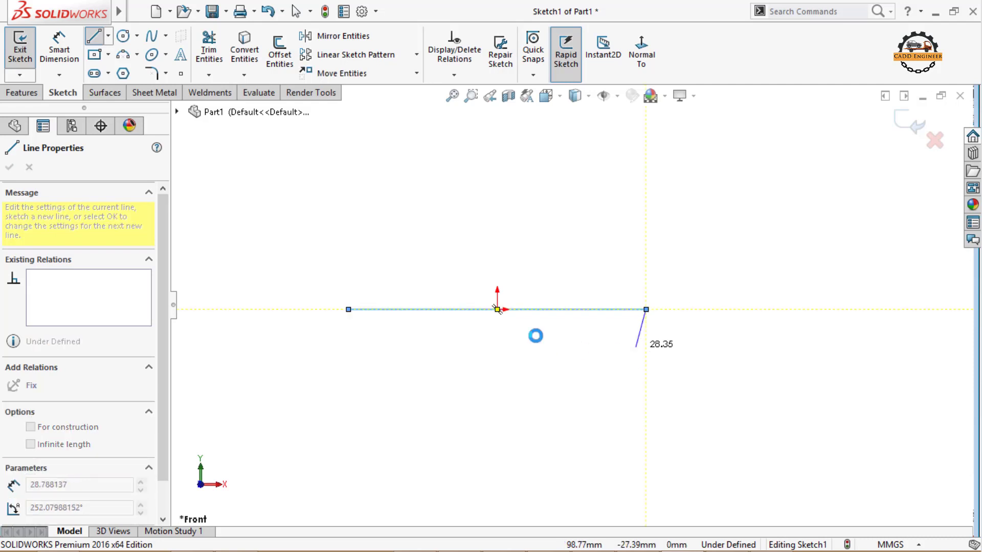
key(Escape)
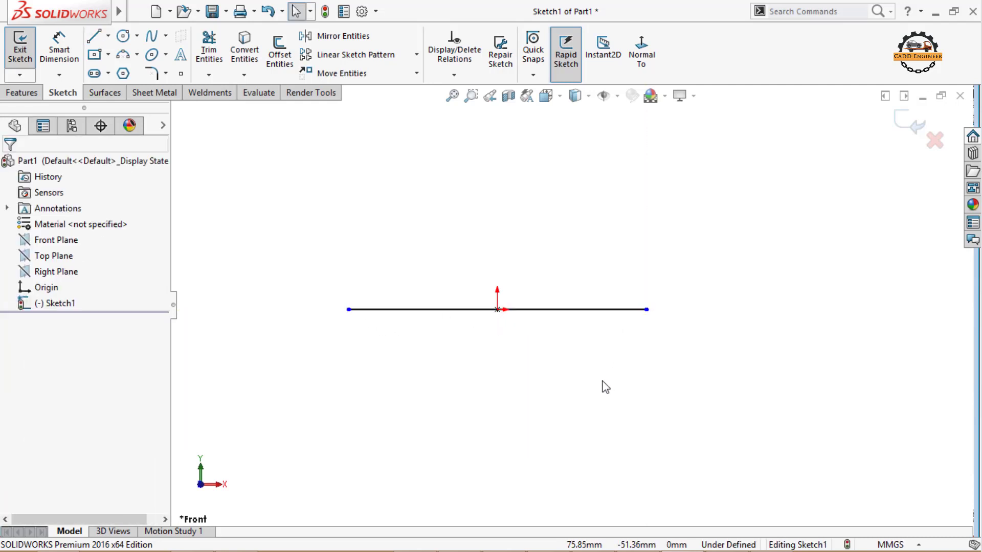
Sketch a vertical midpoint line centred on the horizontal line's endpoint on the positive X side.
click(108, 35)
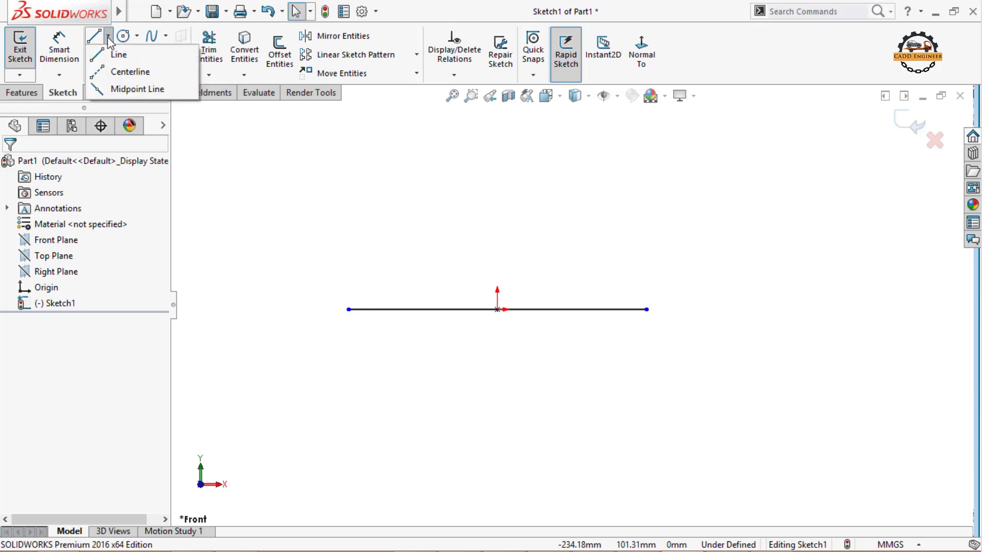
click(132, 90)
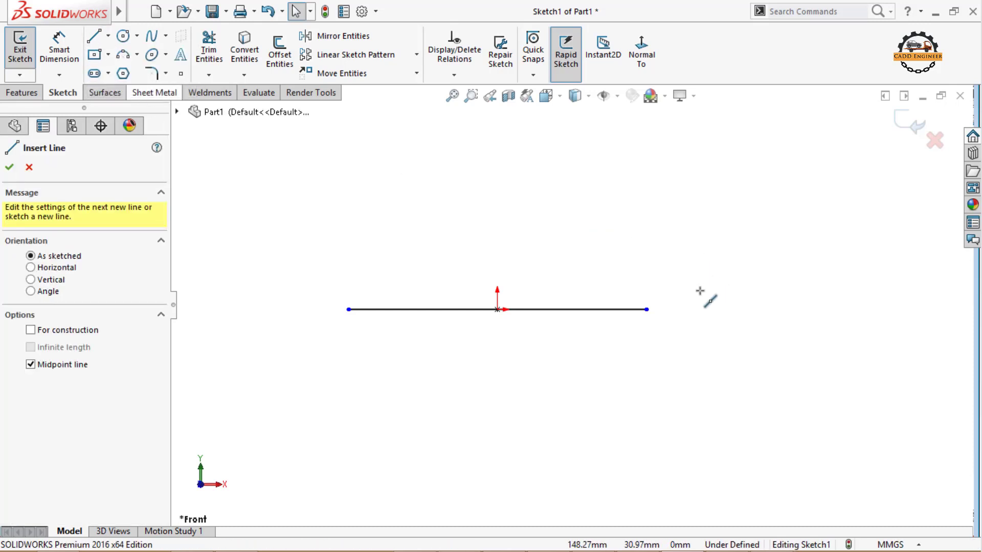
click(646, 309)
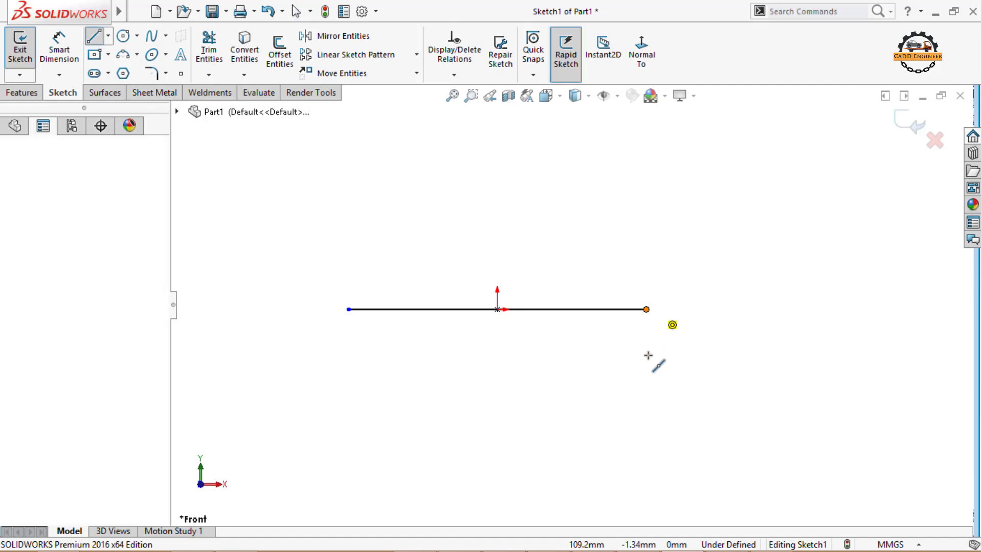
click(644, 467)
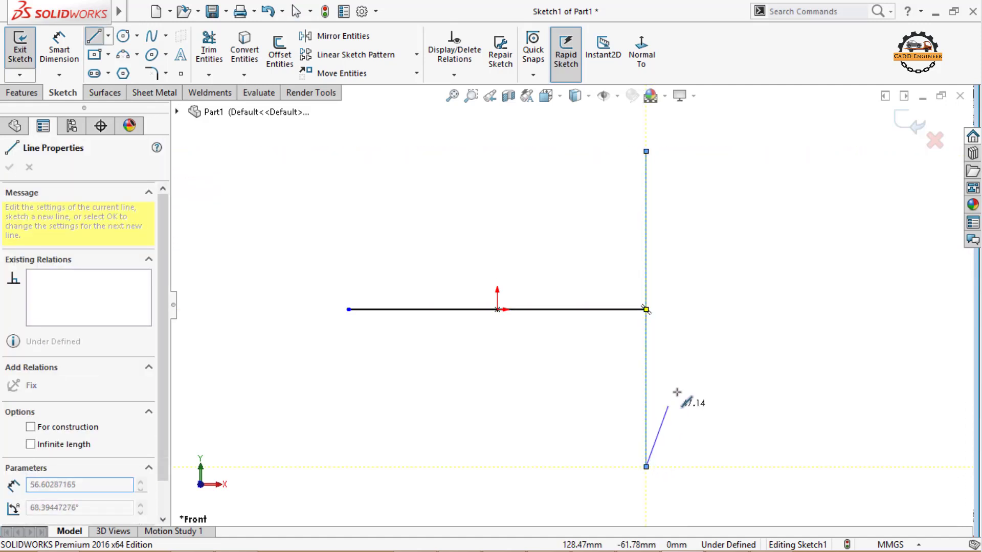
key(Escape)
key(z)
key(z)
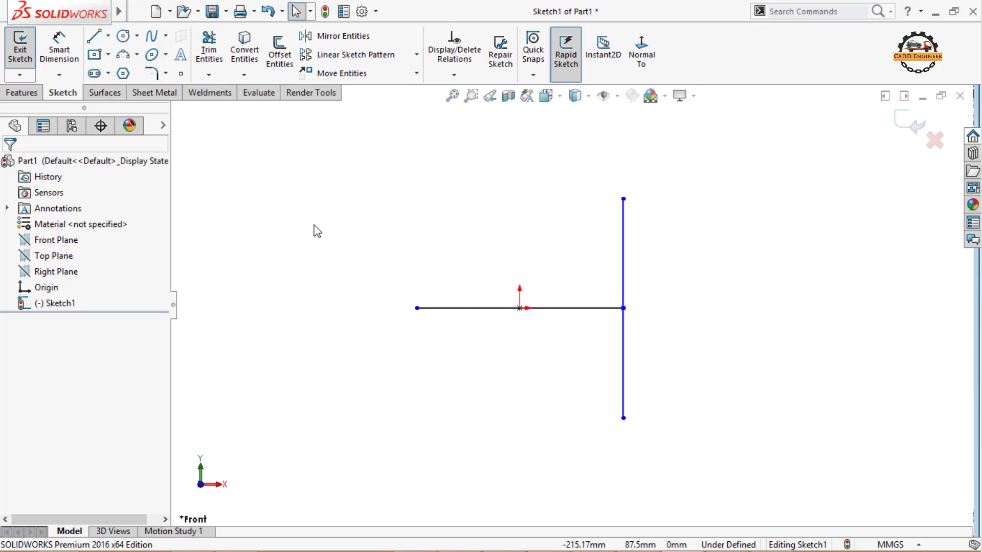
click(108, 36)
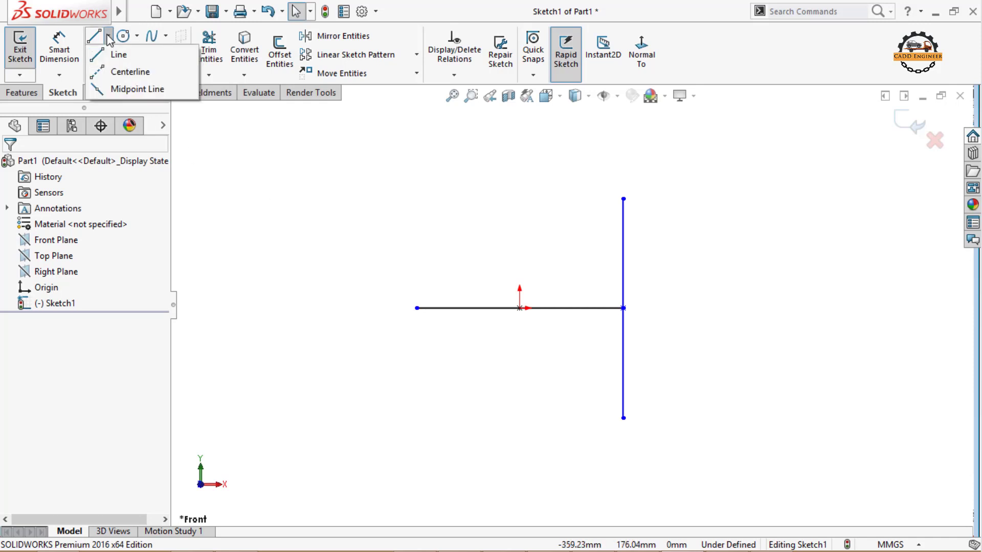
click(390, 177)
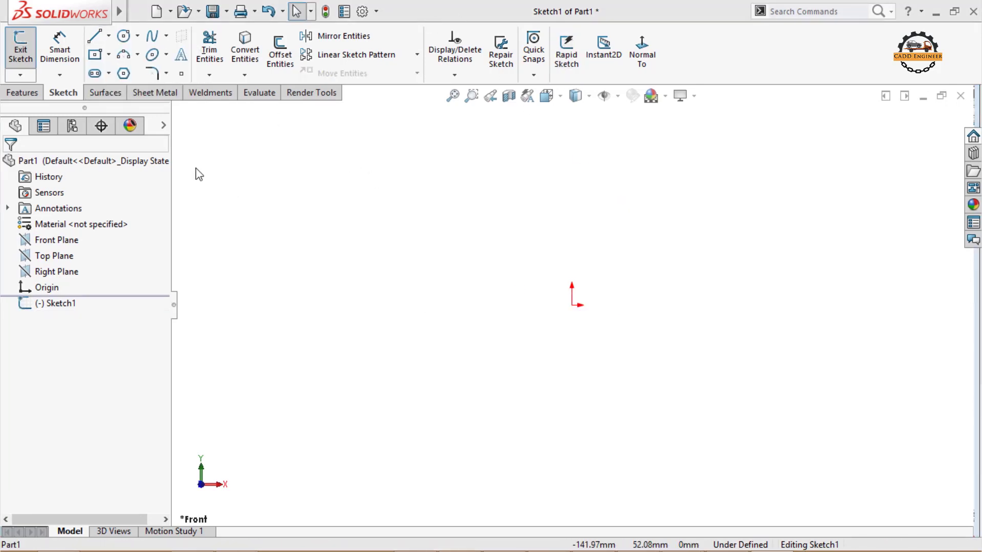
Sketch a closed profile from the origin with three lines, about 67 mm by 31 mm, and a tangent arc ending at the origin.
click(94, 36)
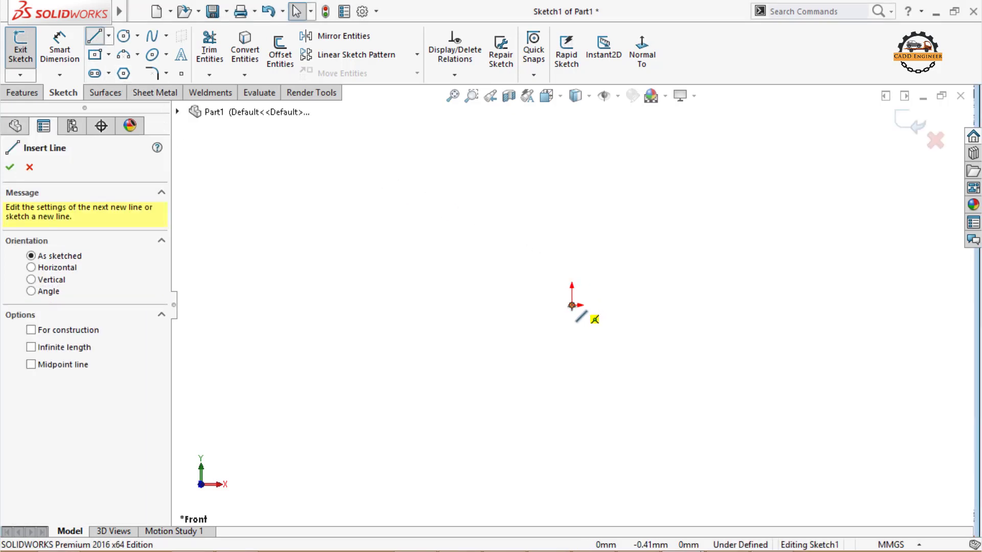
click(572, 305)
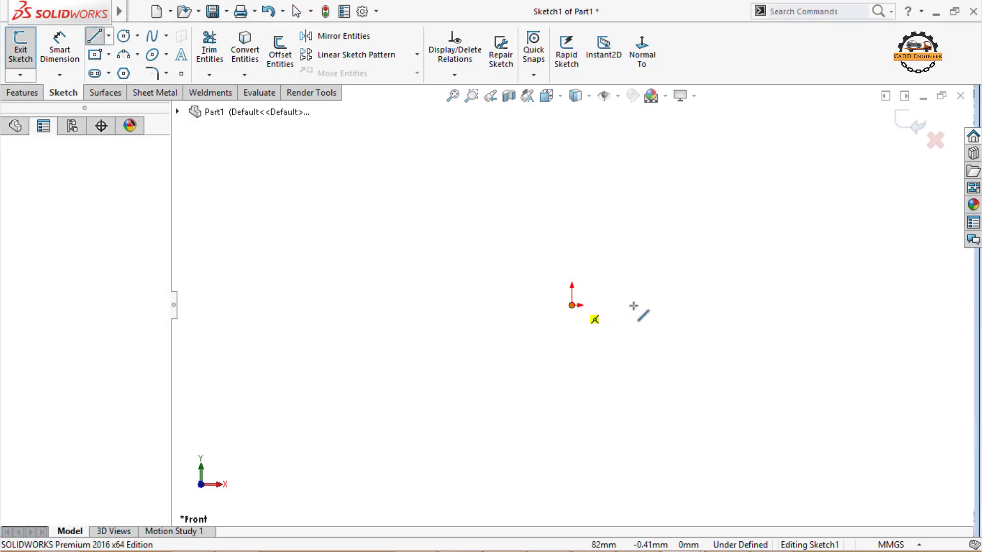
click(748, 305)
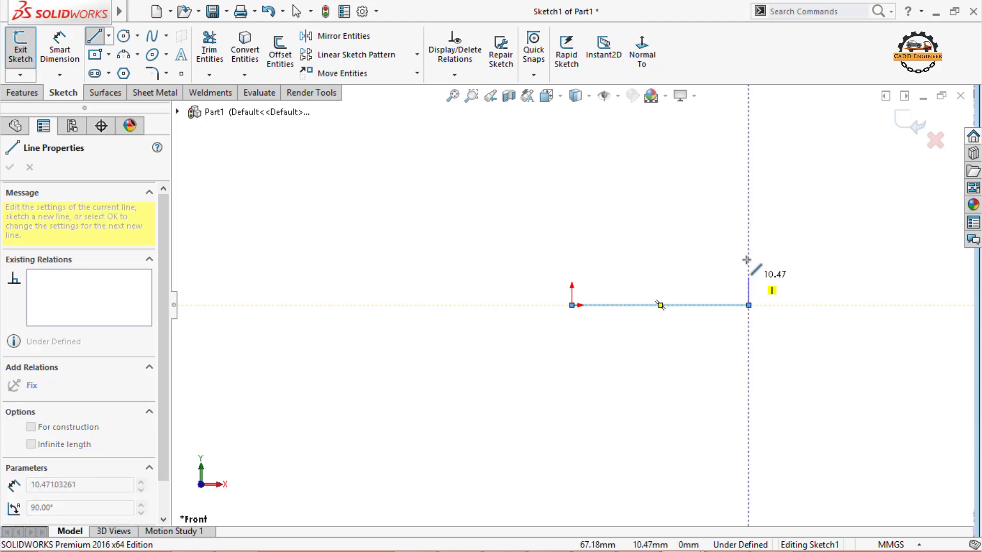
click(748, 221)
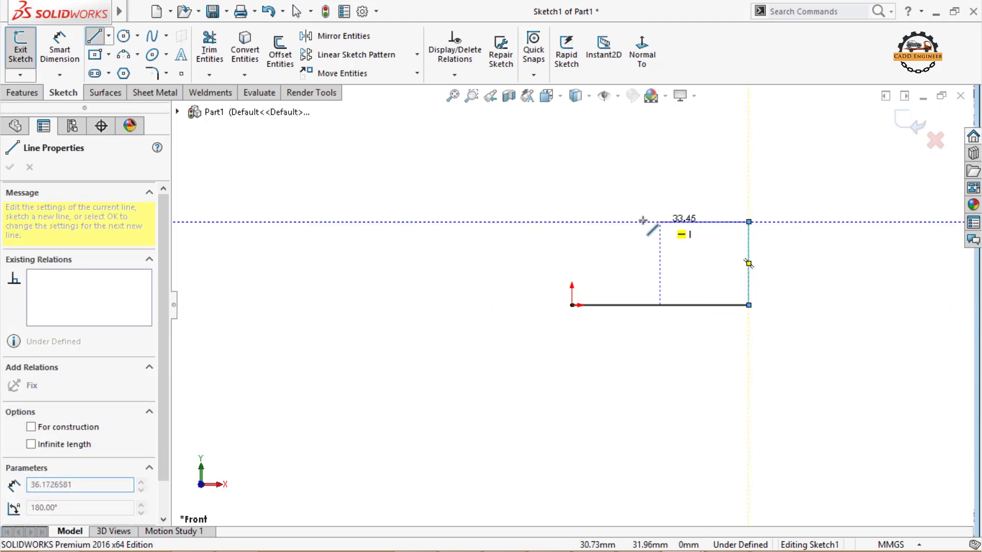
click(572, 222)
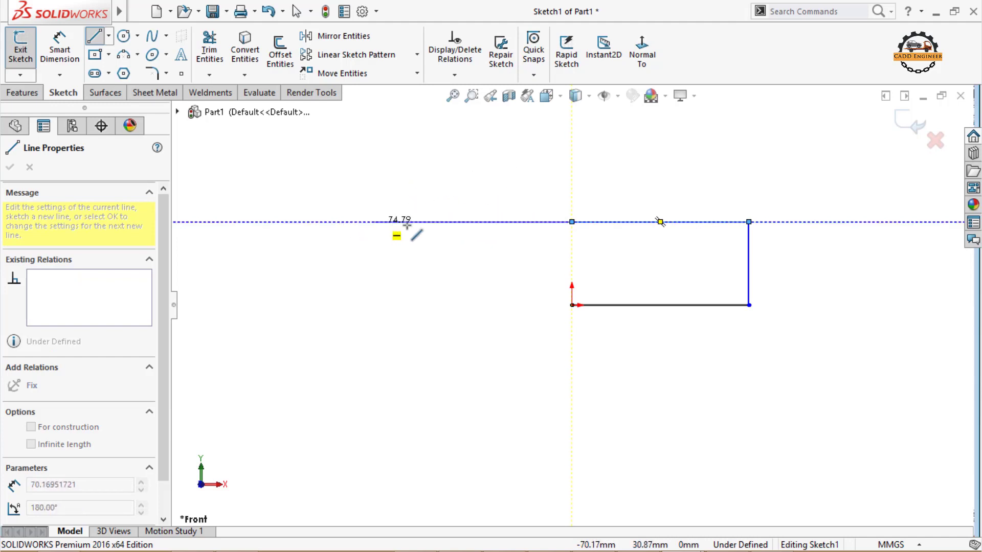
mouse_move(571, 221)
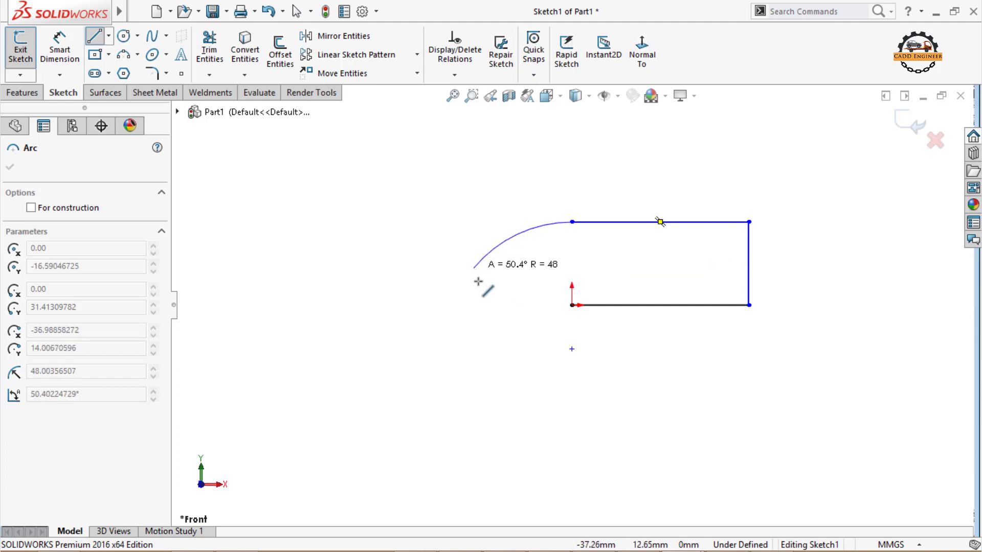
click(573, 307)
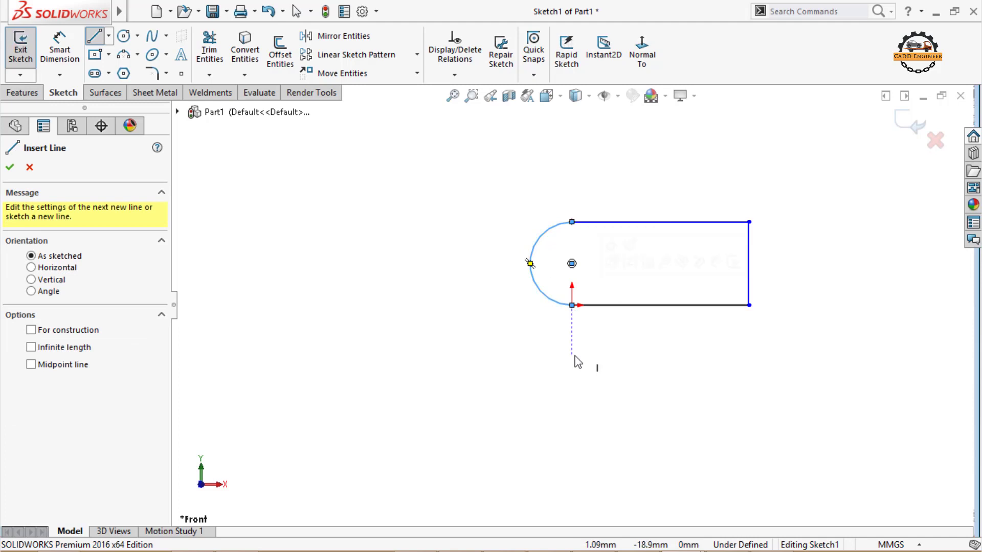
Sketch a second closed profile about 35 mm high below the first, with a tangent arc rounding its upper corner on the positive X side.
scroll(468, 260, down, 1)
scroll(689, 364, up, 1)
scroll(733, 378, up, 2)
scroll(733, 386, down, 2)
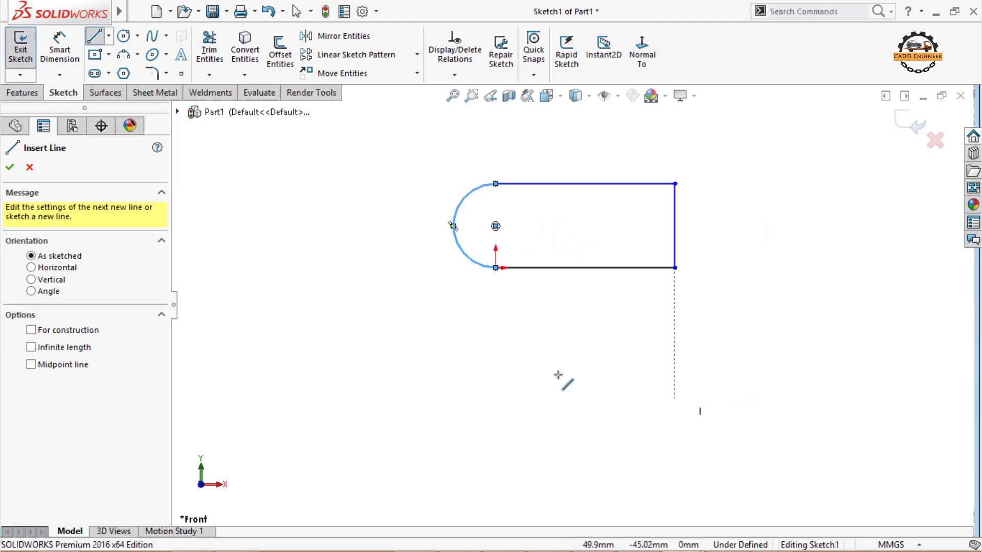
click(480, 345)
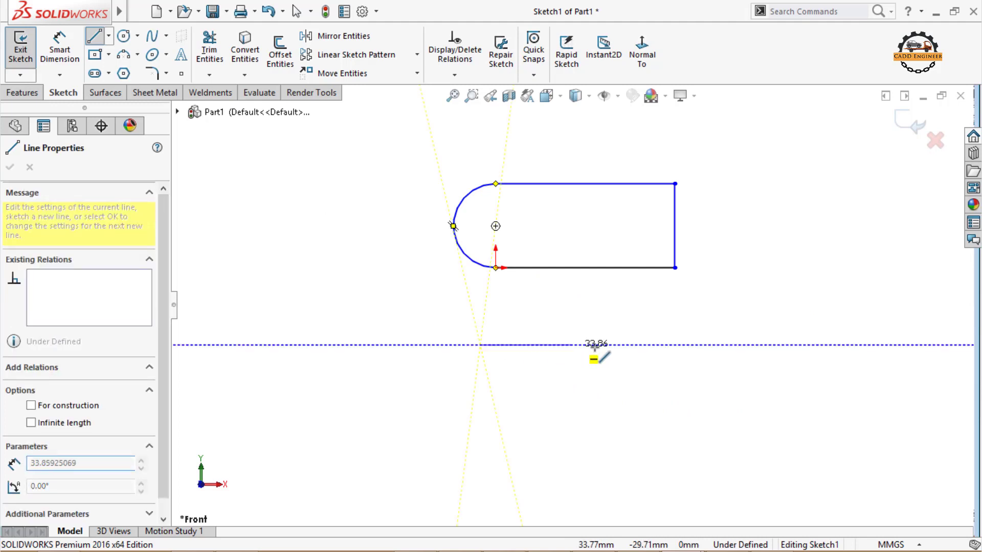
click(664, 345)
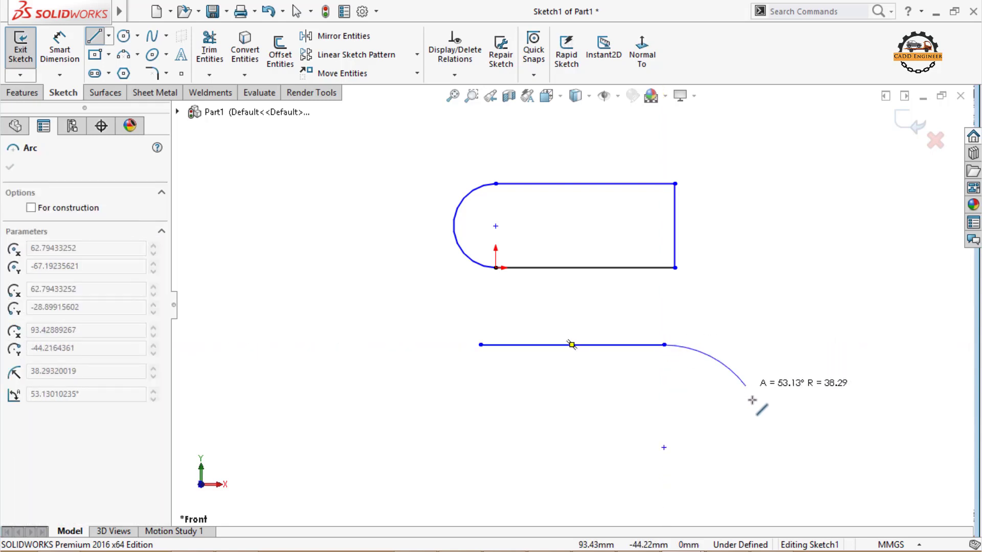
click(748, 437)
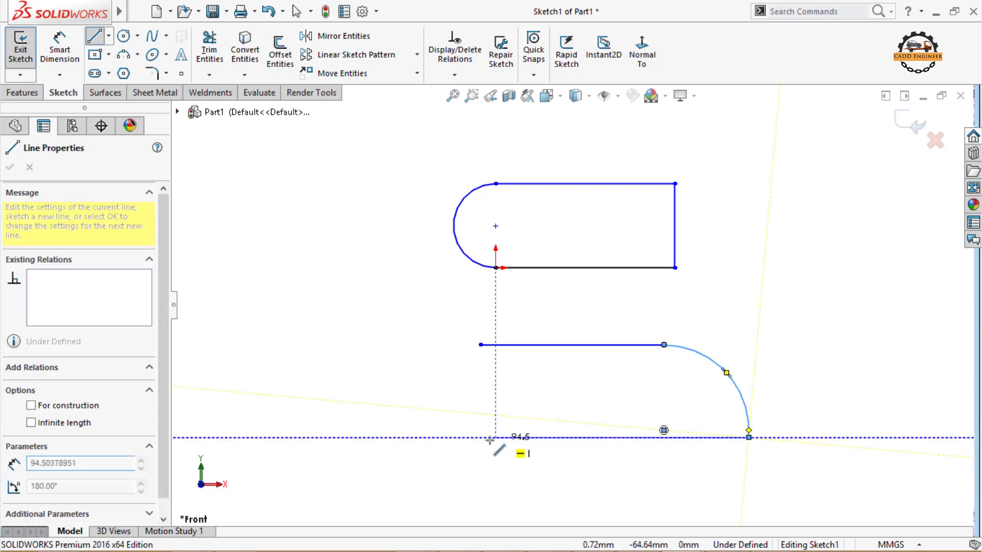
click(479, 438)
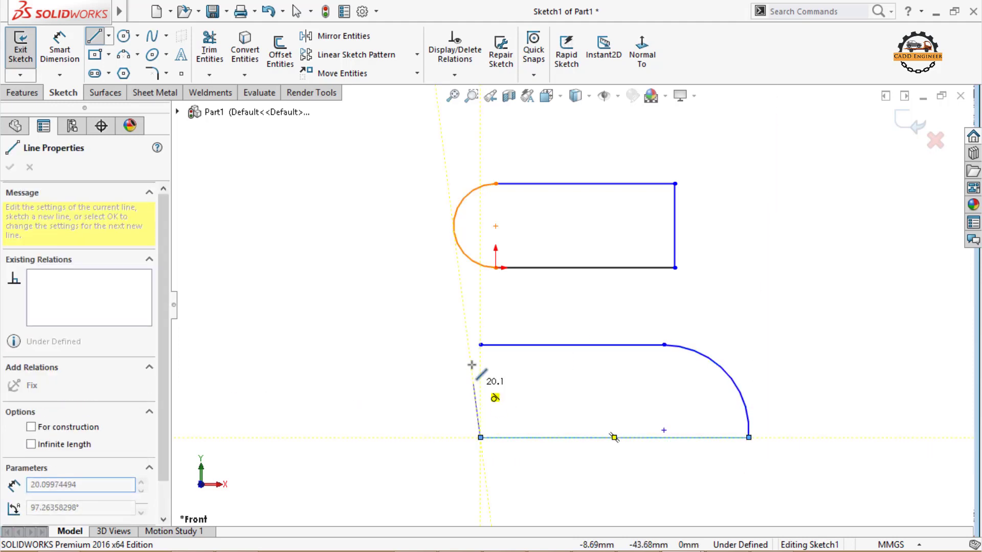
click(480, 345)
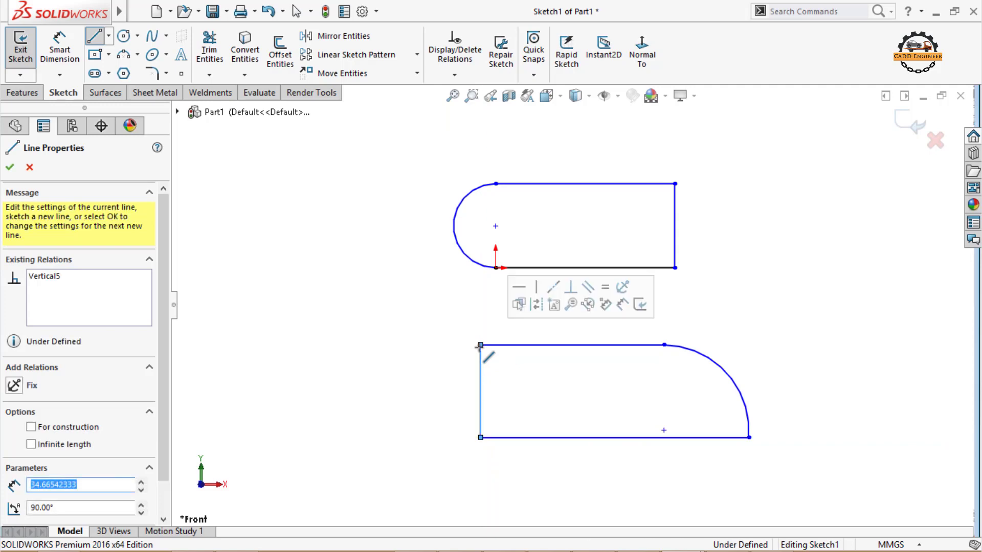
key(Escape)
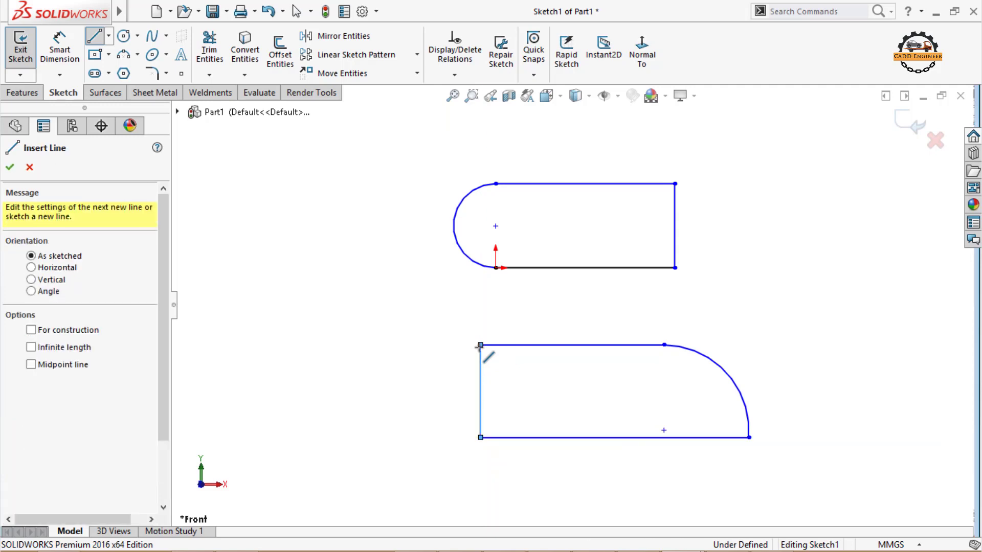
key(Escape)
key(alt+e)
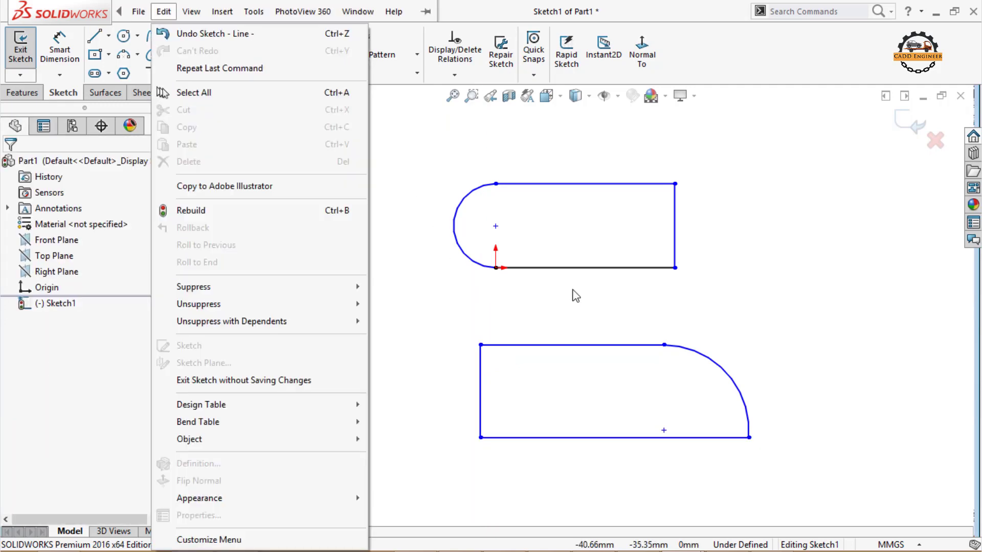
click(600, 320)
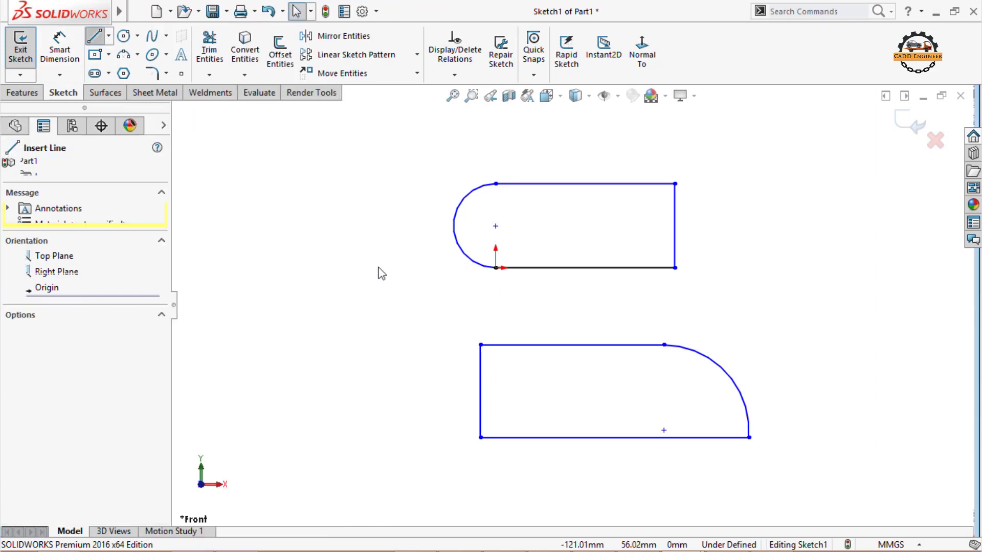
Sketch a separate horizontal line on the negative X side of the two profiles and leave the Line command.
scroll(332, 302, down, 2)
scroll(340, 310, up, 3)
click(302, 309)
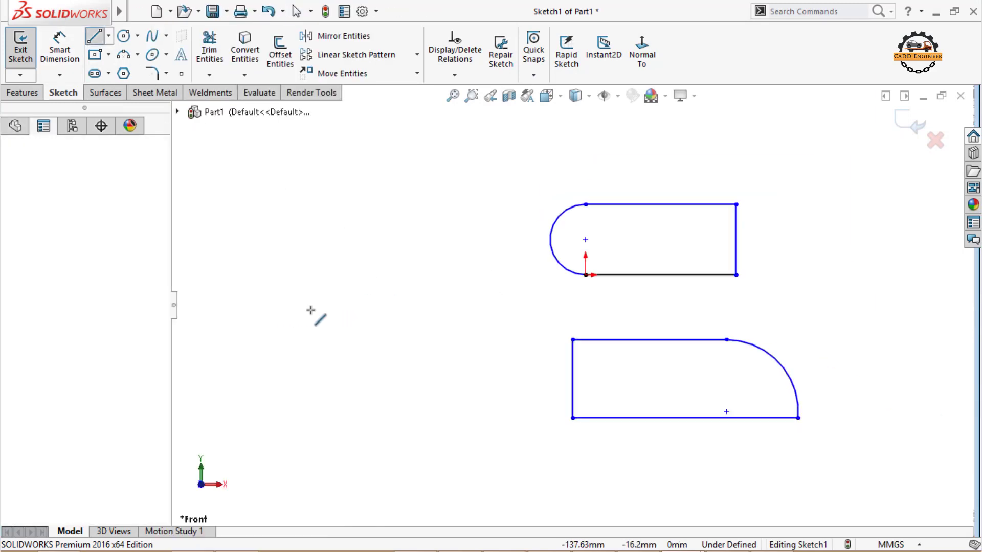
click(274, 311)
click(433, 311)
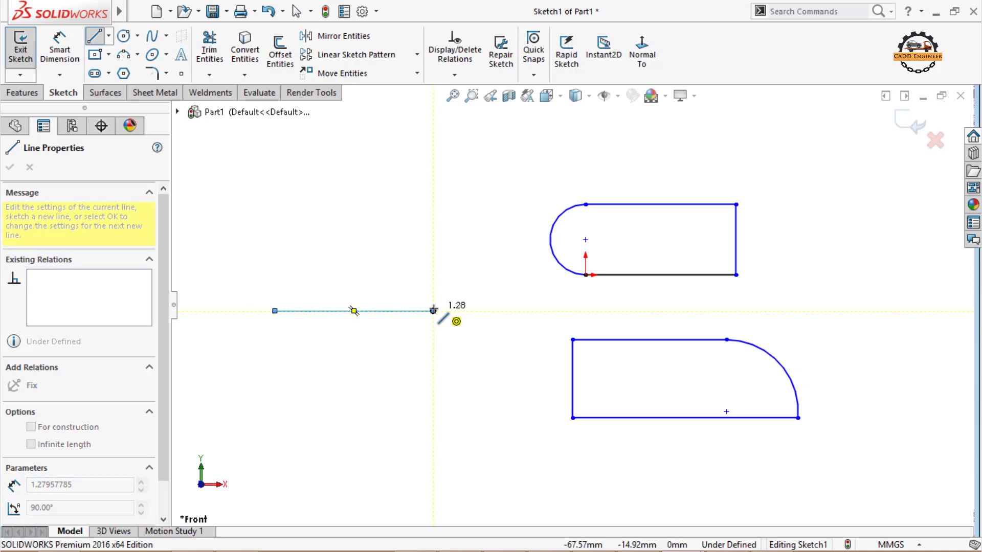
key(Escape)
key(Escape)
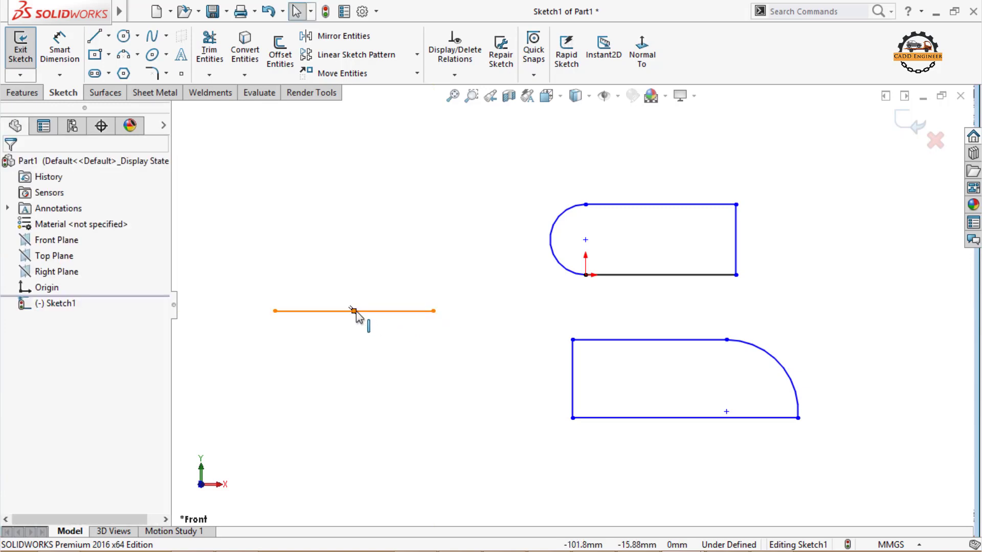
Move the separate horizontal line upward and shift both its endpoints toward the profiles, making it about 53 mm long.
drag(356, 313, 360, 218)
click(360, 287)
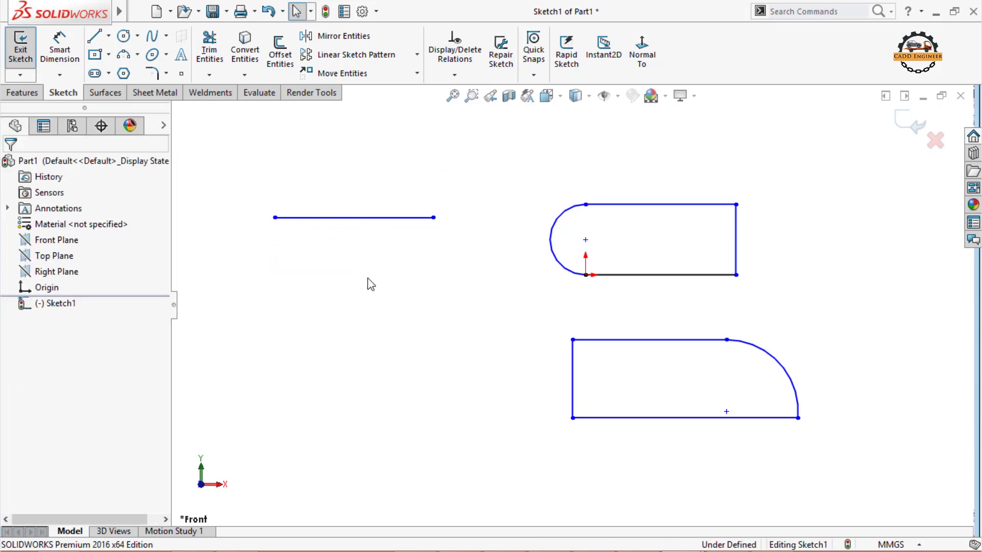
drag(434, 217, 492, 223)
drag(276, 223, 369, 215)
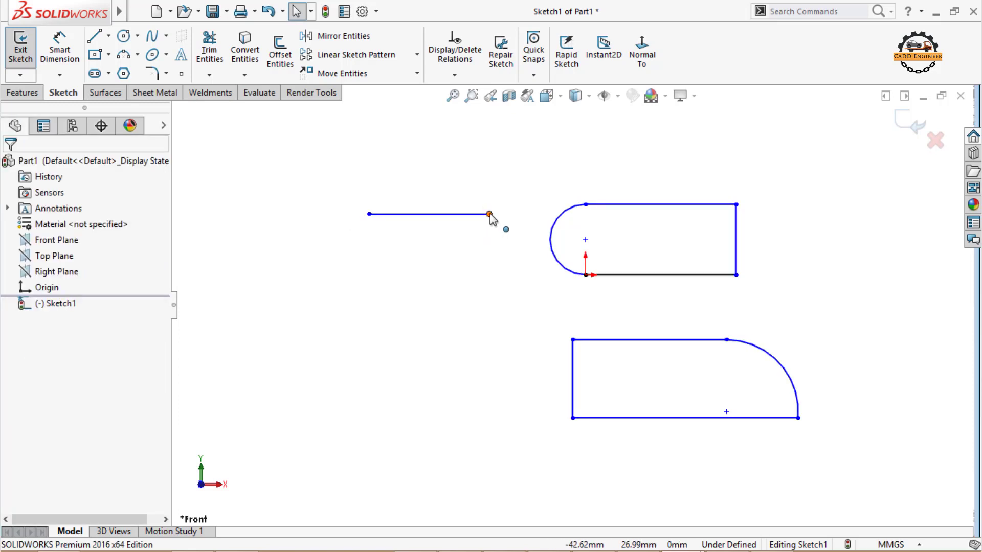
Set the separate horizontal line's length to 100 mm.
click(469, 215)
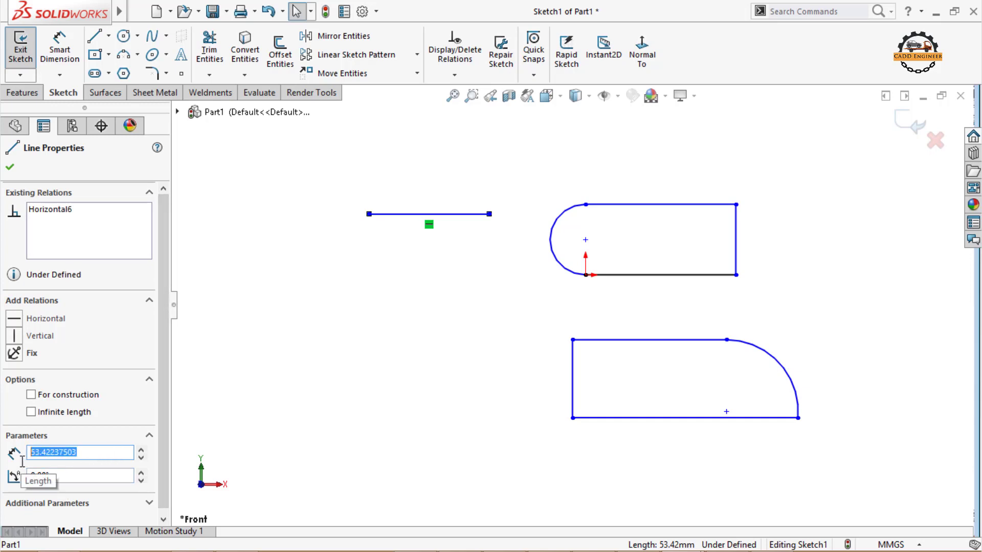
key(Return)
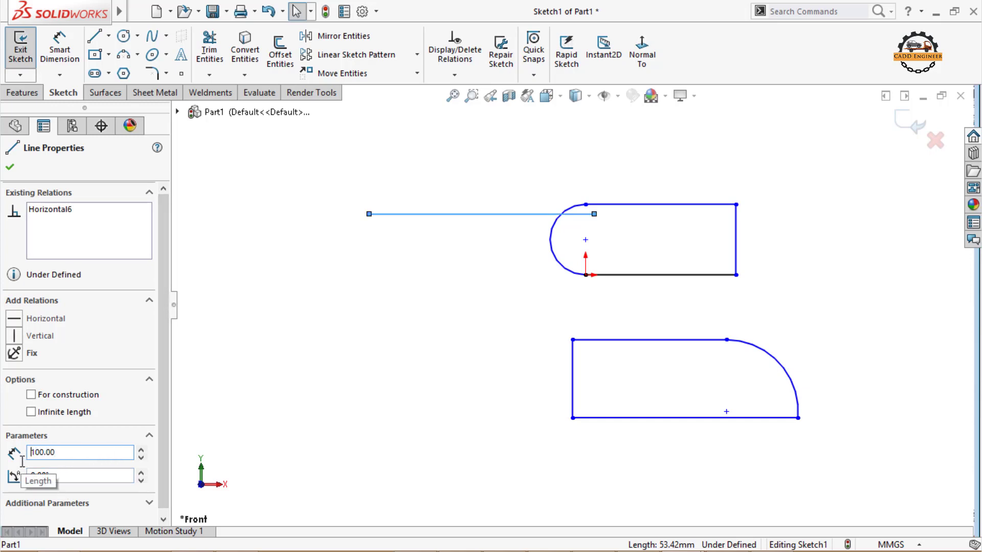
drag(87, 478, 25, 480)
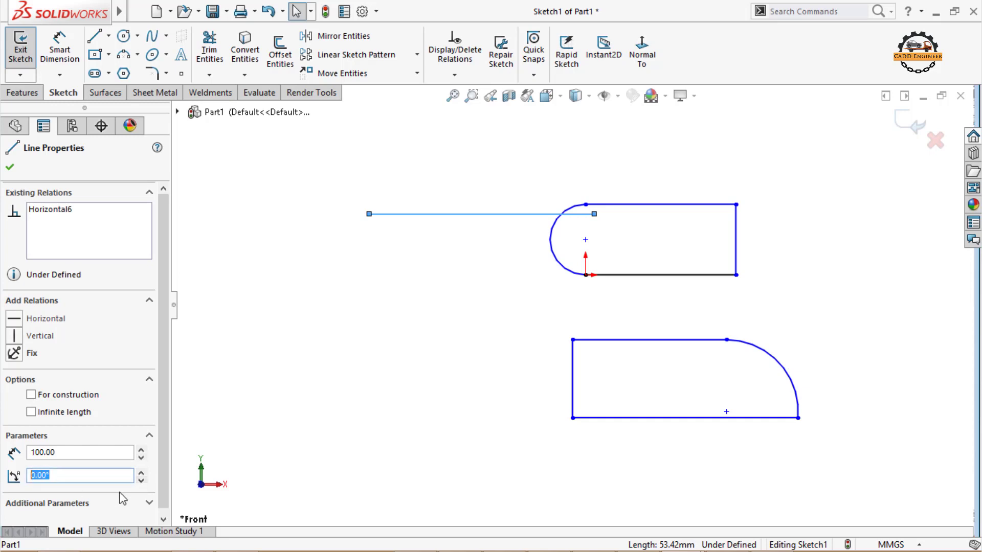
click(427, 372)
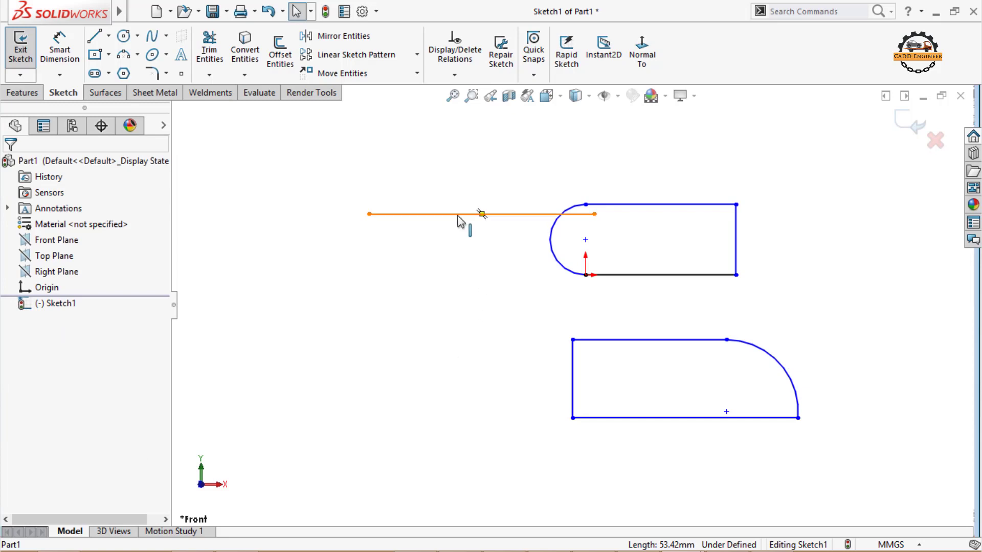
click(478, 214)
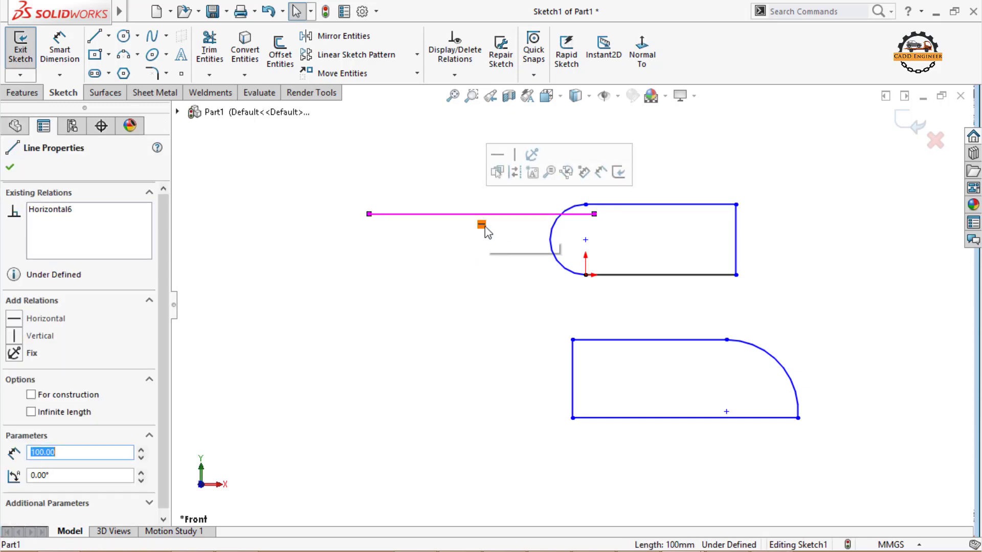
key(Escape)
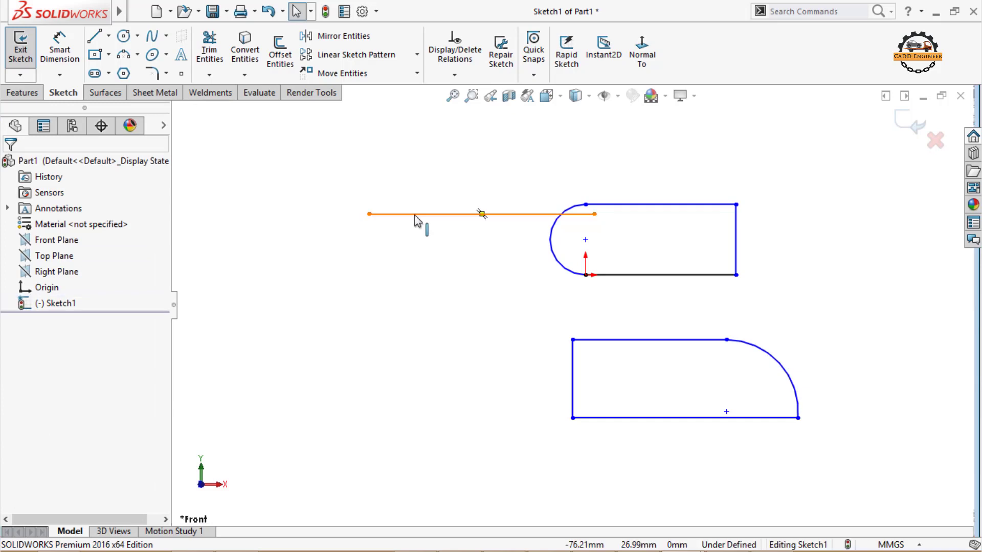
Set the angle of the separate 100 mm line to 11 degrees.
click(481, 214)
click(141, 472)
click(142, 473)
key(z)
key(z)
key(z)
key(z)
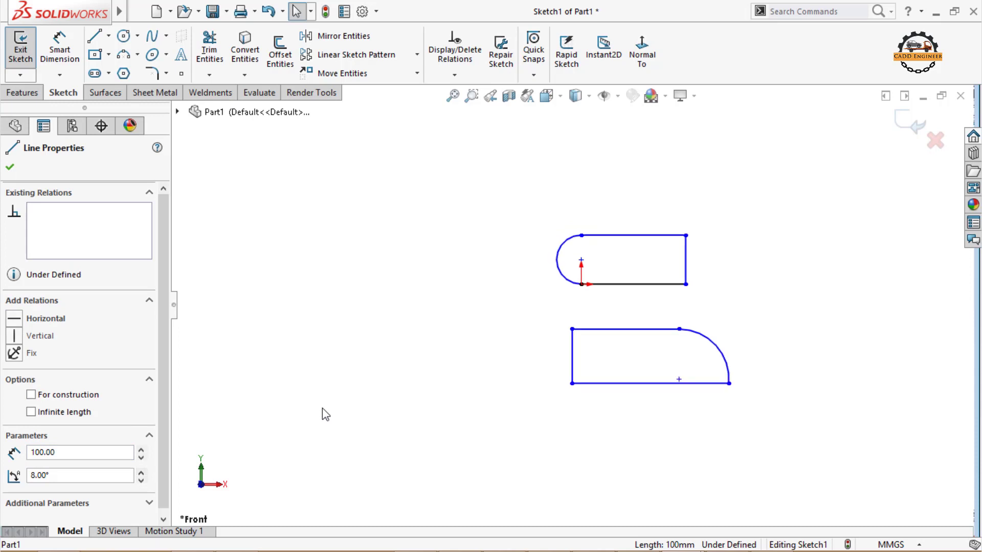
scroll(543, 176, up, 2)
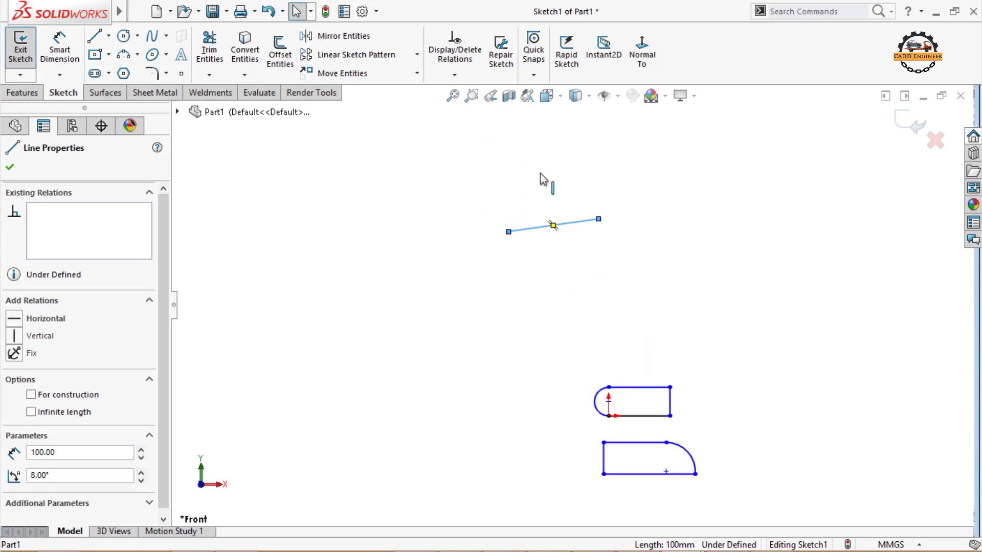
click(141, 473)
click(141, 473)
click(142, 473)
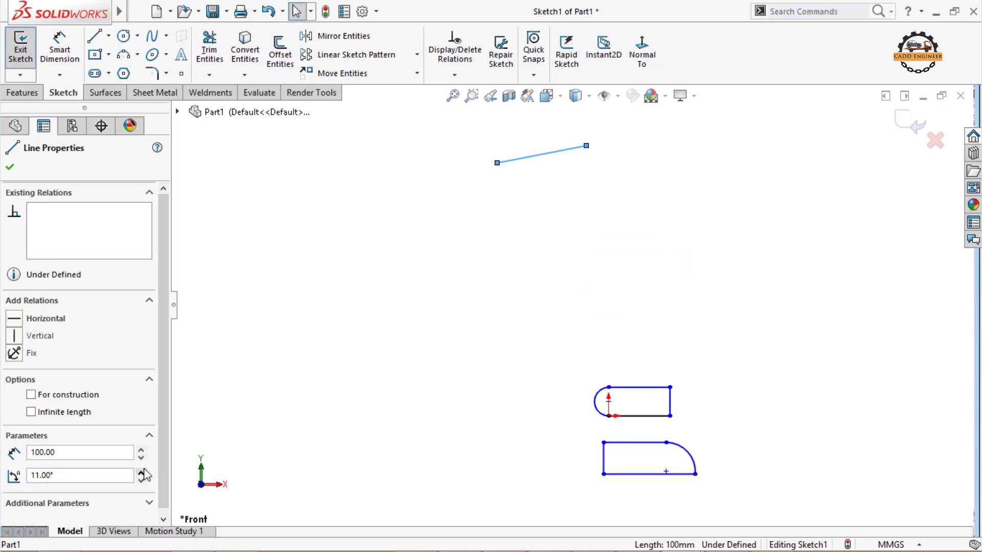
click(447, 291)
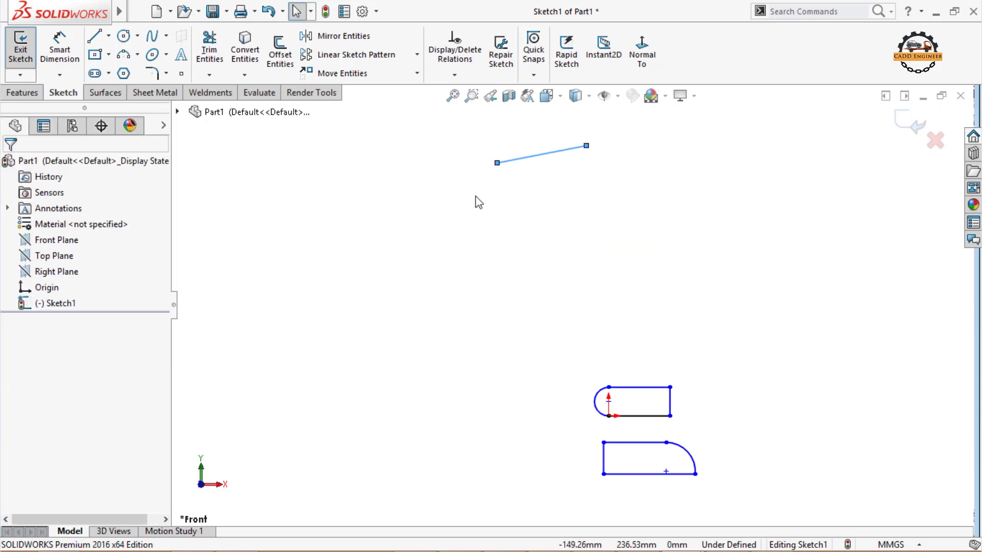
Fix the lower endpoint of the separate angled line in place.
click(497, 163)
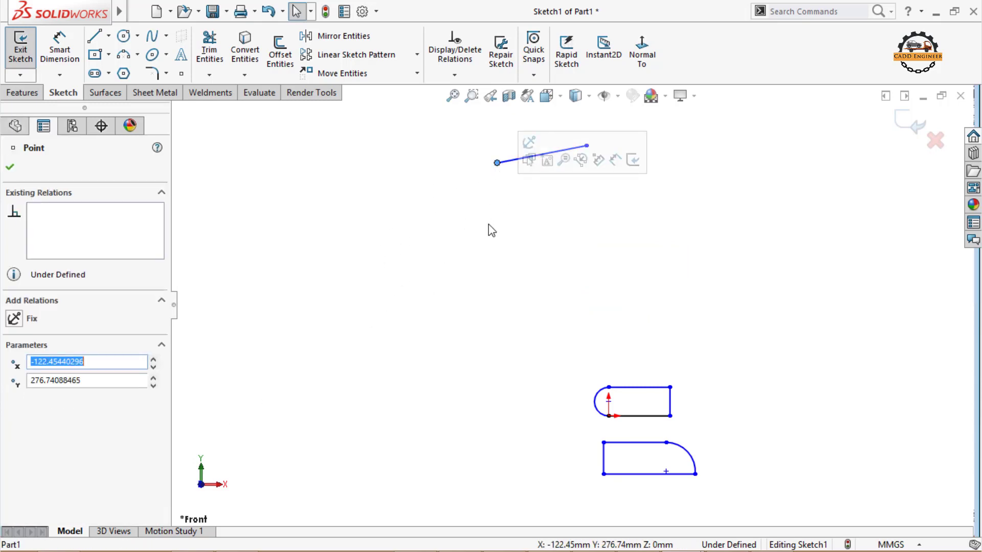
click(529, 145)
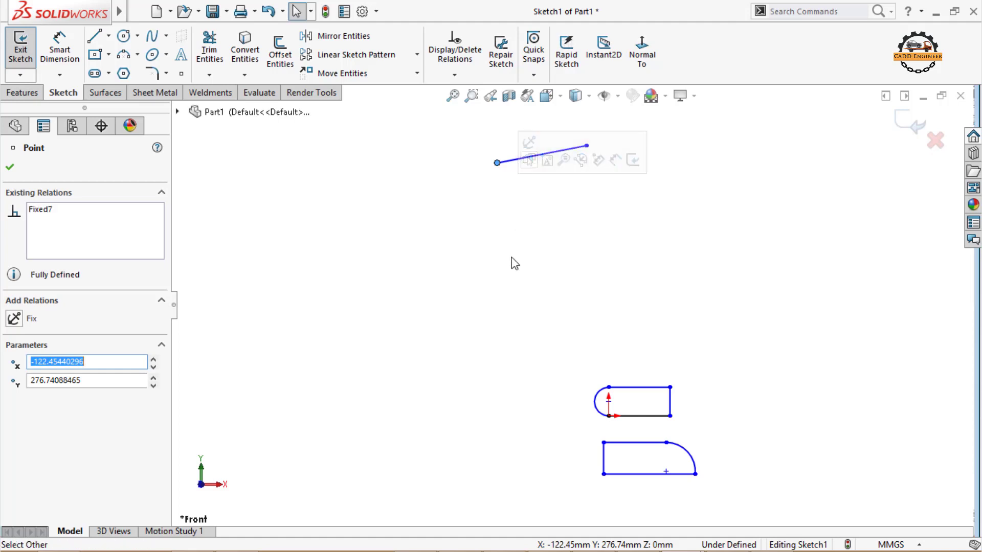
click(486, 309)
Rotate the separate line about its fixed endpoint by setting its angle to 39 degrees.
click(519, 162)
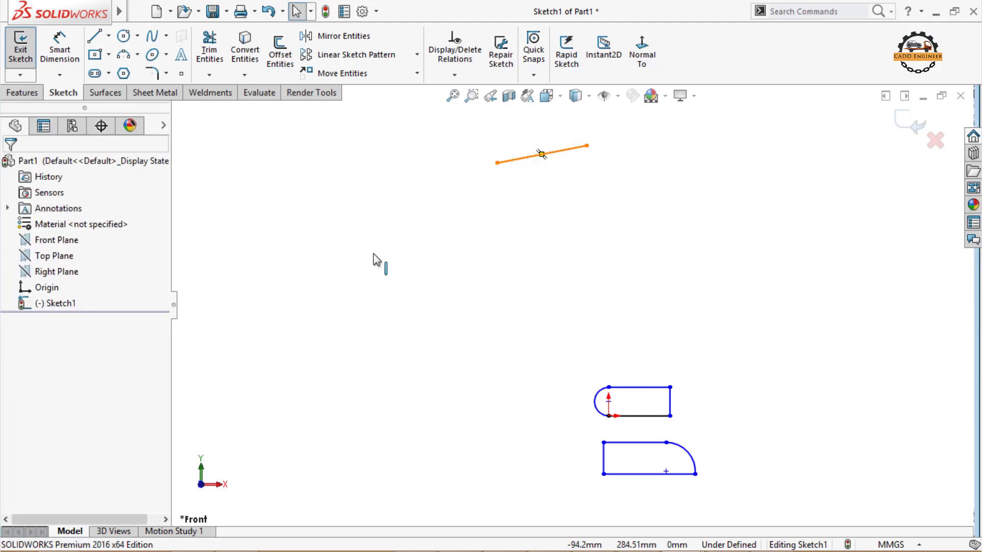
click(141, 472)
click(142, 472)
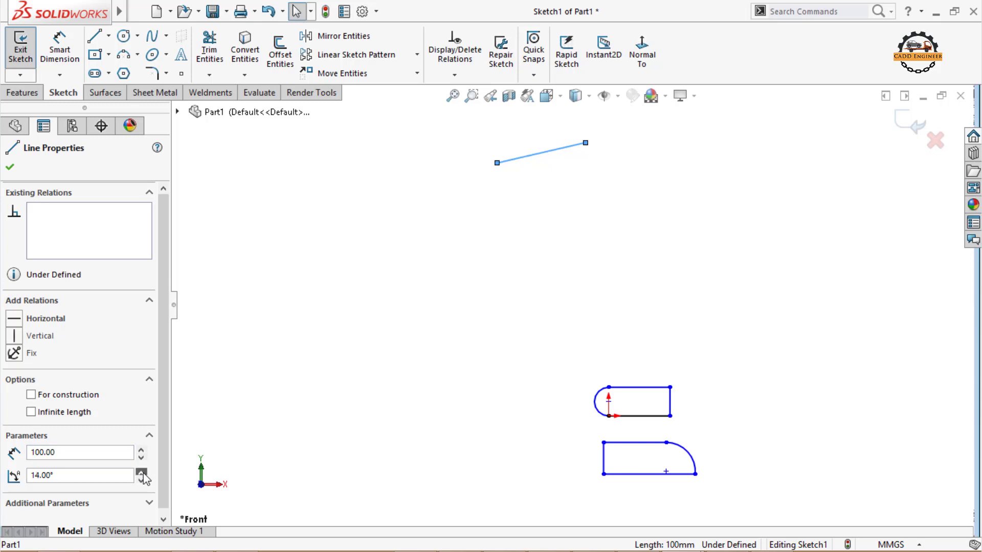
drag(142, 473, 141, 472)
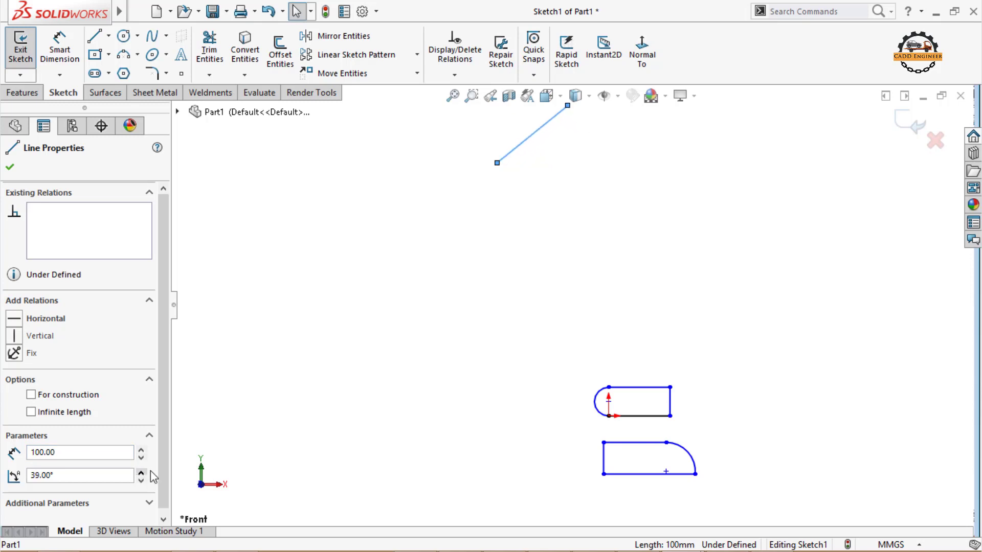
Increase the length of the separate angled line by three increments and close its properties.
scroll(429, 311, up, 1)
scroll(541, 116, down, 2)
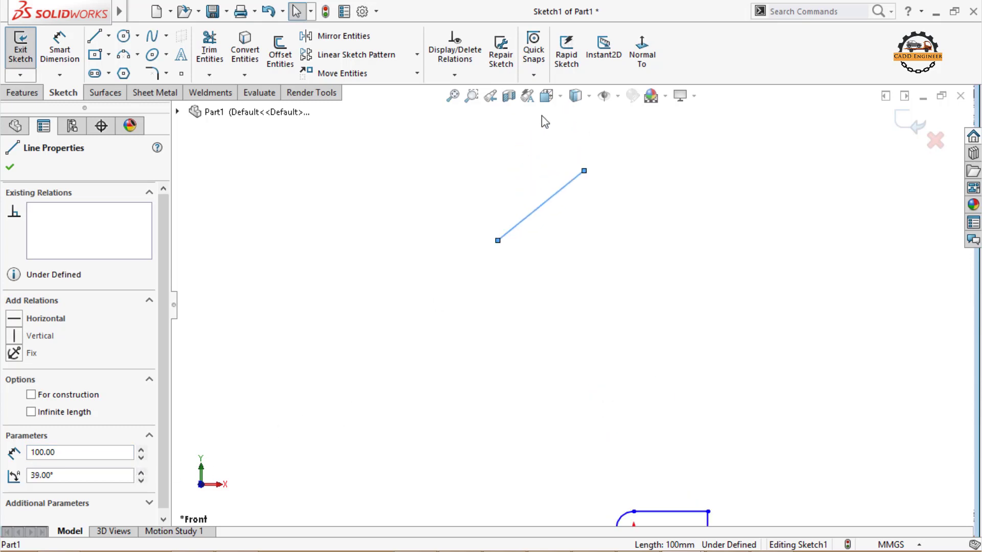
click(142, 449)
click(141, 449)
click(142, 450)
click(438, 312)
Move the separate line's free endpoint onto the first profile's upper corner on the positive X side.
scroll(486, 308, up, 1)
scroll(487, 309, up, 2)
scroll(631, 397, down, 1)
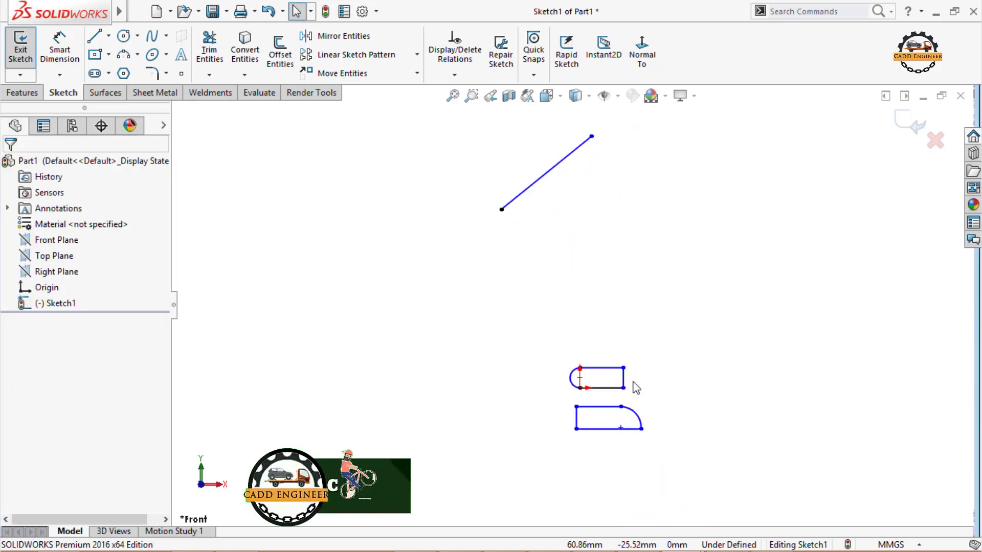
drag(592, 136, 624, 368)
click(682, 314)
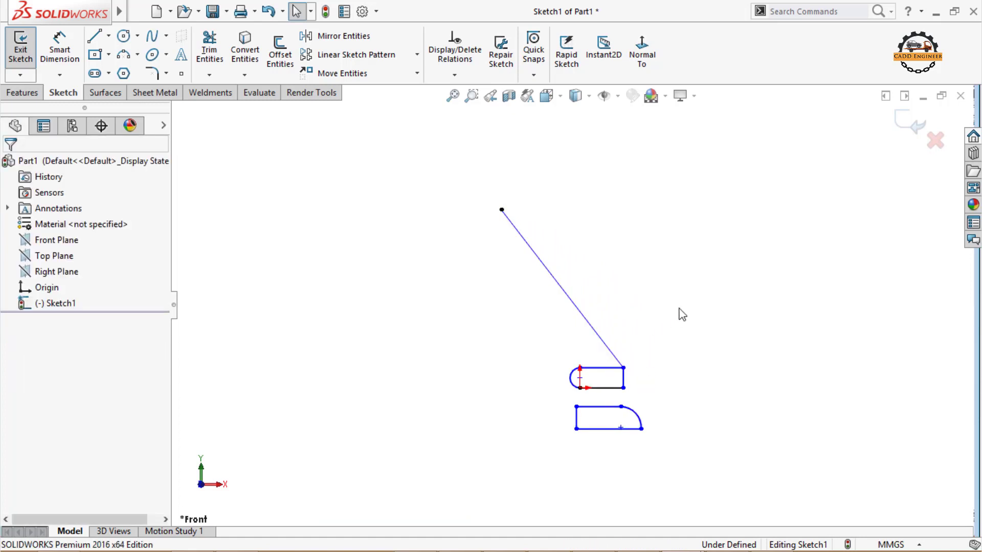